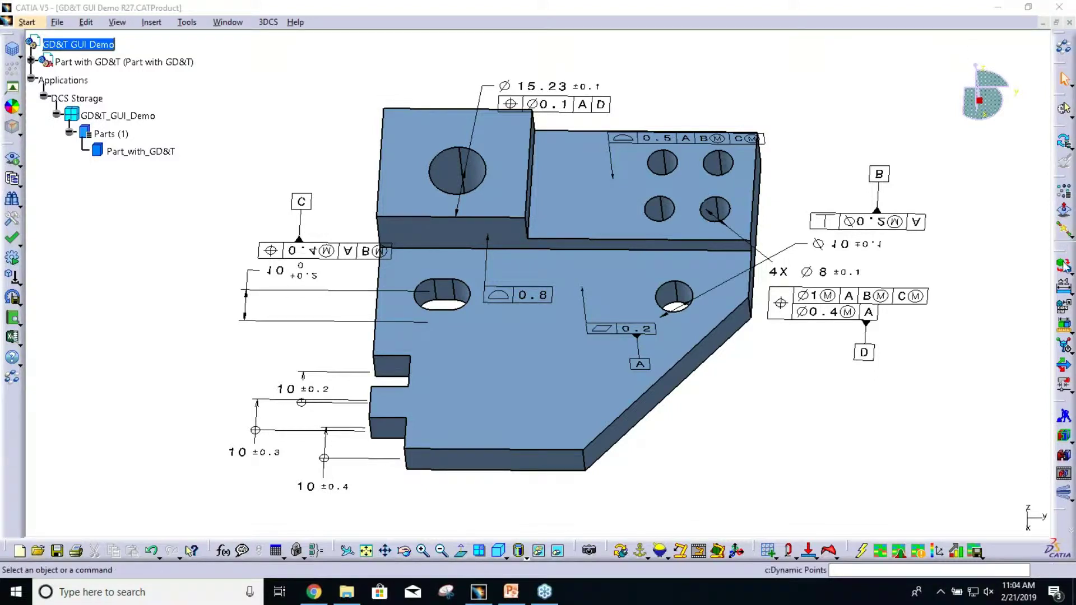
Step: Open the empty GD&T list for Part_with_GD&T, moving the dialog clear of the model
{"action": "left_click", "coordinate": [1063, 310]}
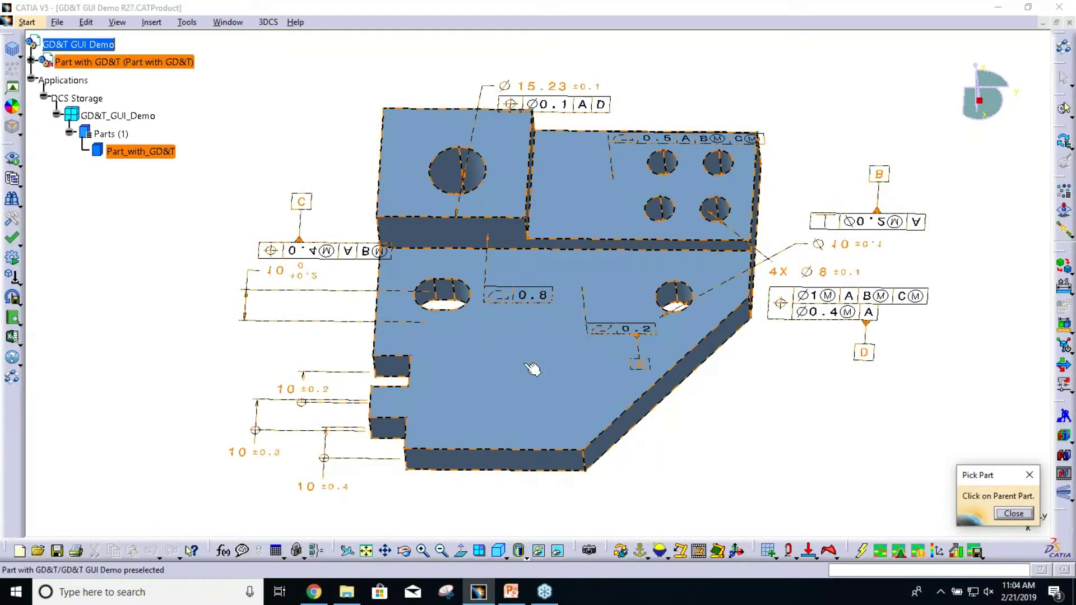
{"action": "left_click", "coordinate": [542, 387]}
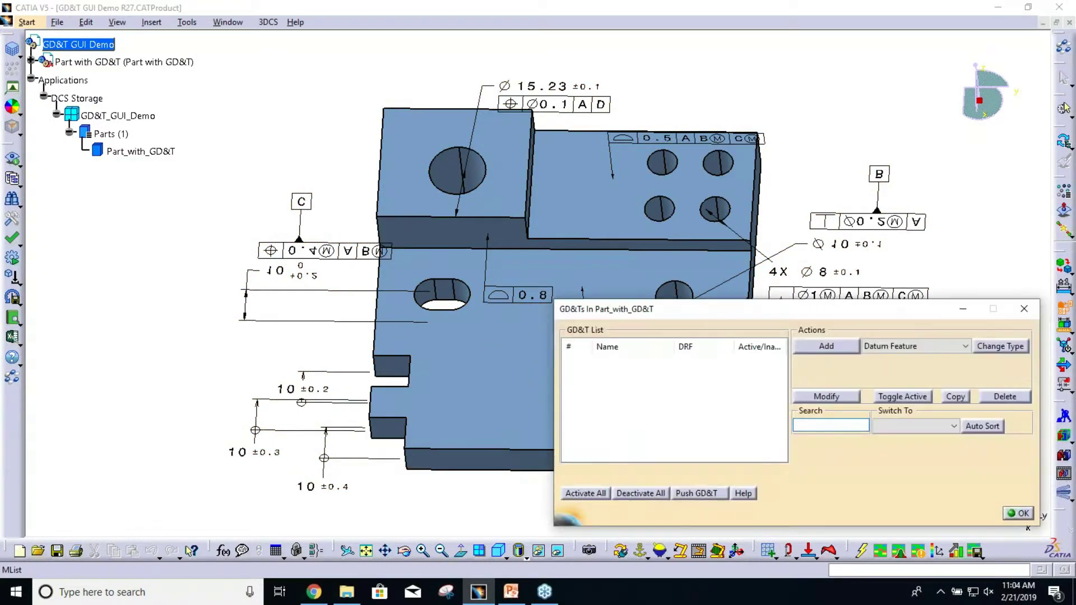
{"action": "left_click_drag", "start_coordinate": [725, 315], "coordinate": [655, 198]}
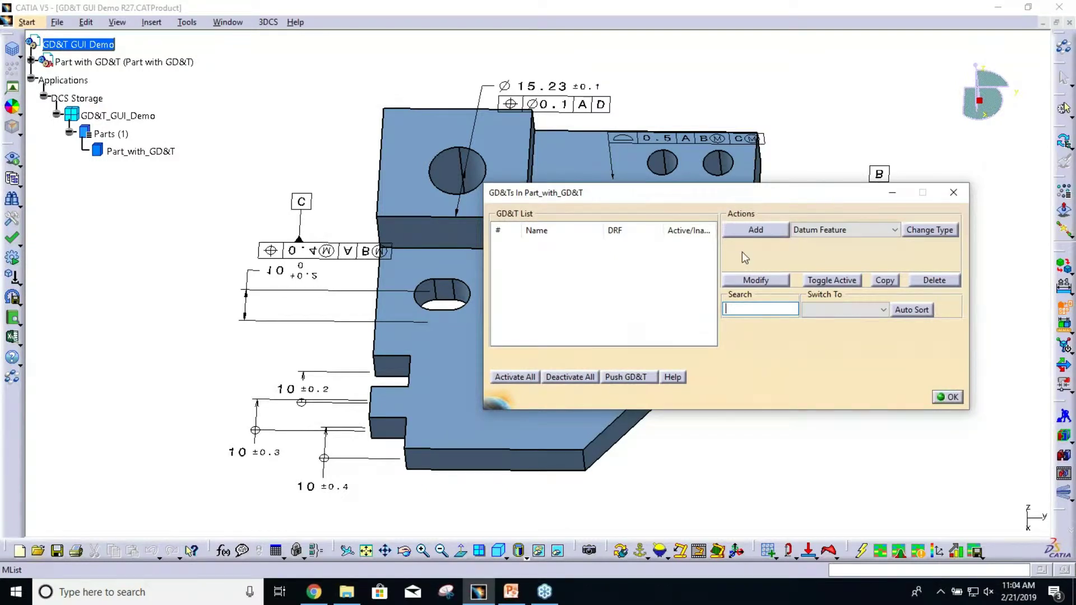
{"action": "left_click", "coordinate": [850, 231]}
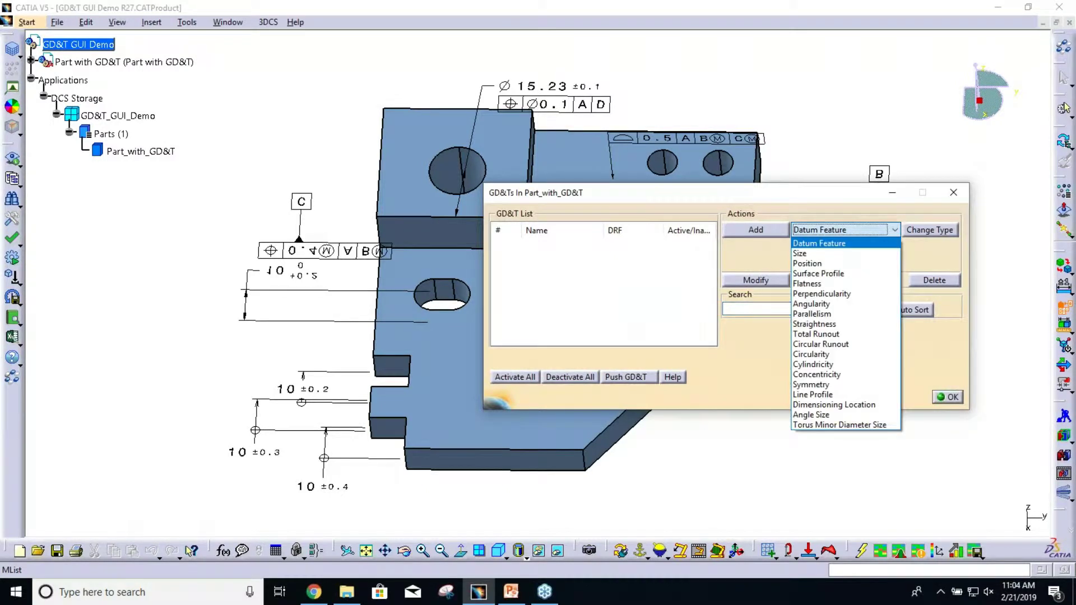
{"action": "left_click", "coordinate": [847, 206]}
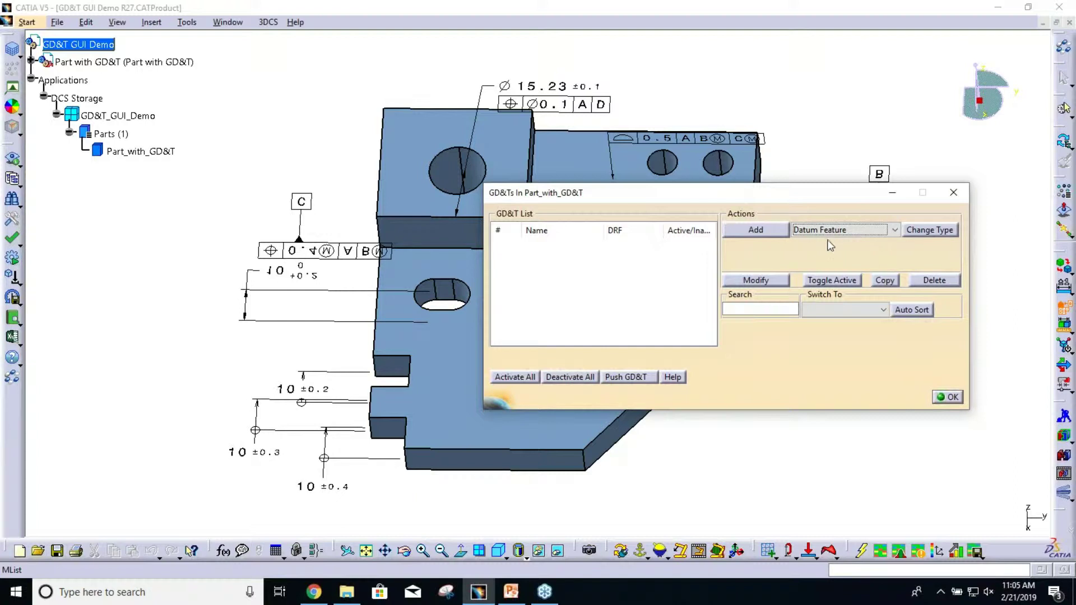
{"action": "mouse_move", "coordinate": [757, 193]}
{"action": "left_mouse_down"}
{"action": "mouse_move", "coordinate": [773, 351]}
{"action": "mouse_move", "coordinate": [788, 388]}
{"action": "left_mouse_up"}
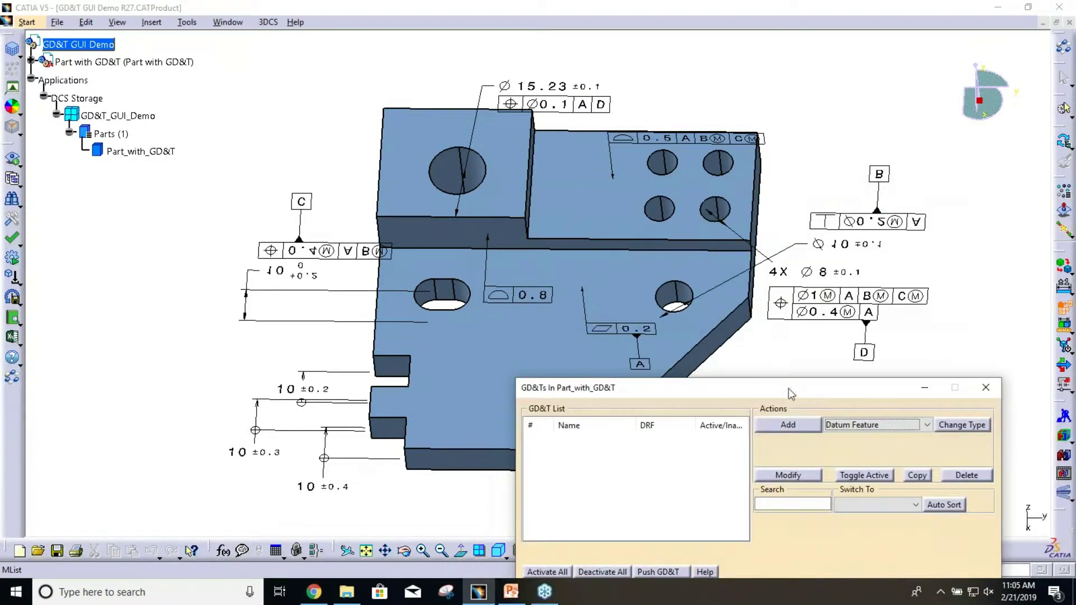
Step: Rotate the part about its horizontal axis to show its underside with the flatness callout
{"action": "left_click", "coordinate": [189, 287]}
{"action": "key", "text": "ctrl+Up"}
{"action": "key", "text": "ctrl+Up"}
{"action": "key", "text": "ctrl+Up"}
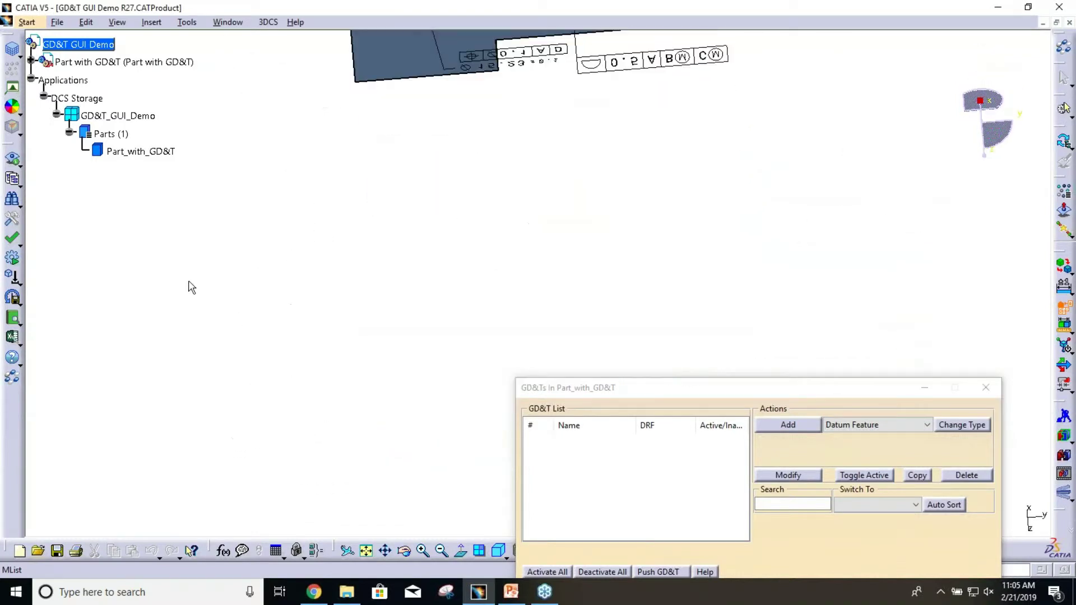
{"action": "key", "text": "ctrl+Up"}
{"action": "key", "text": "ctrl+Up"}
{"action": "key", "text": "ctrl+Up"}
{"action": "key", "text": "ctrl+Up"}
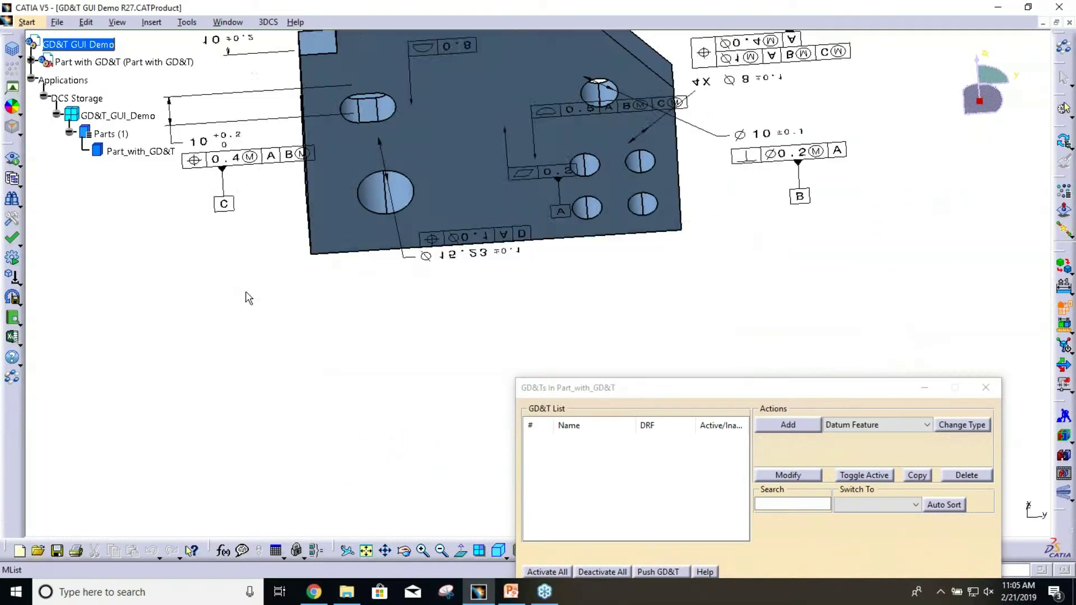
{"action": "key", "text": "ctrl+Up"}
{"action": "key", "text": "ctrl+Up"}
{"action": "key", "text": "ctrl+Up"}
{"action": "key", "text": "ctrl+Up"}
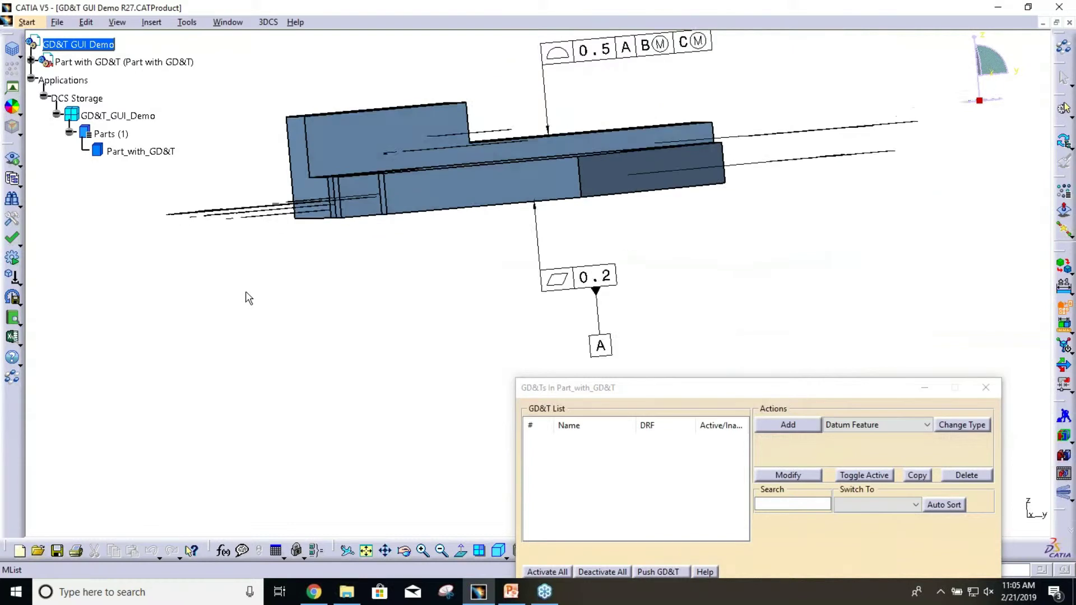
{"action": "key", "text": "ctrl+Up"}
{"action": "key", "text": "ctrl+Up"}
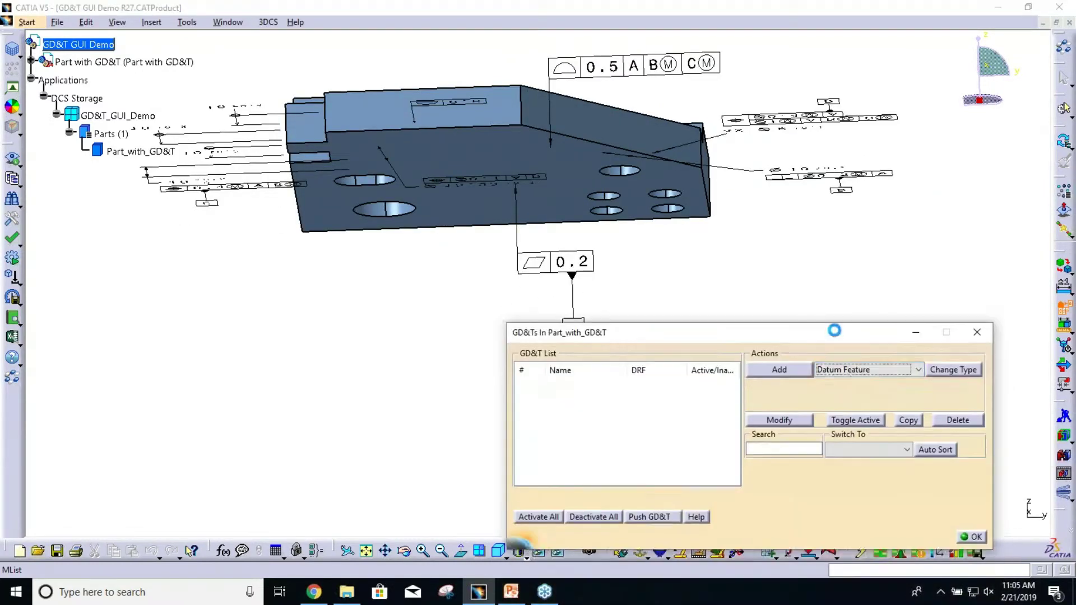
Step: Create a Flatness tolerance named Flatness_A on the part's bottom face
{"action": "left_click", "coordinate": [855, 373]}
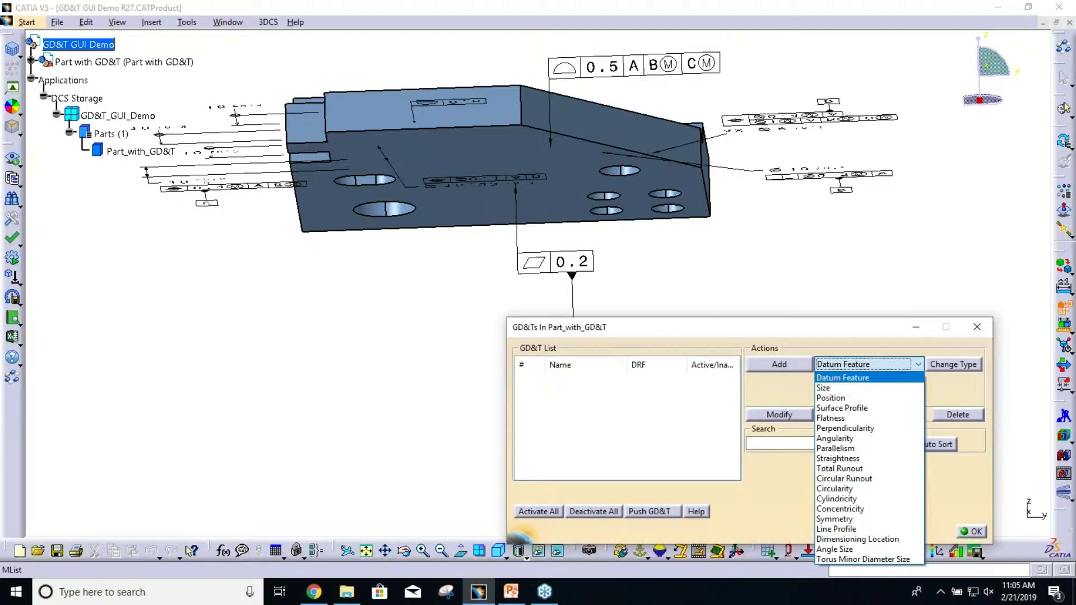
{"action": "left_click", "coordinate": [838, 424]}
{"action": "left_click", "coordinate": [779, 365]}
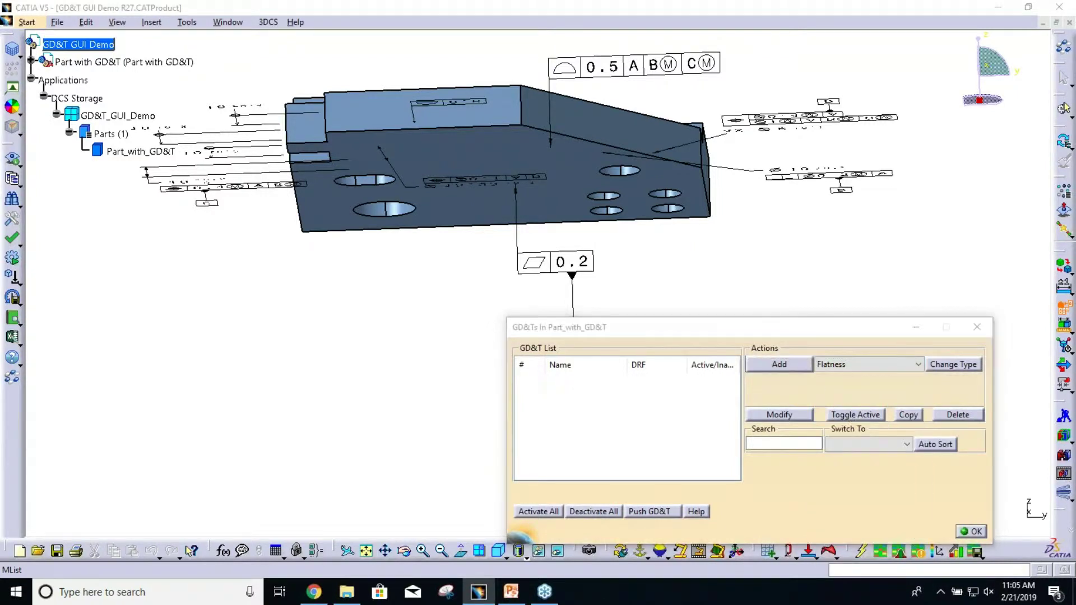
{"action": "left_click_drag", "start_coordinate": [471, 98], "coordinate": [689, 127]}
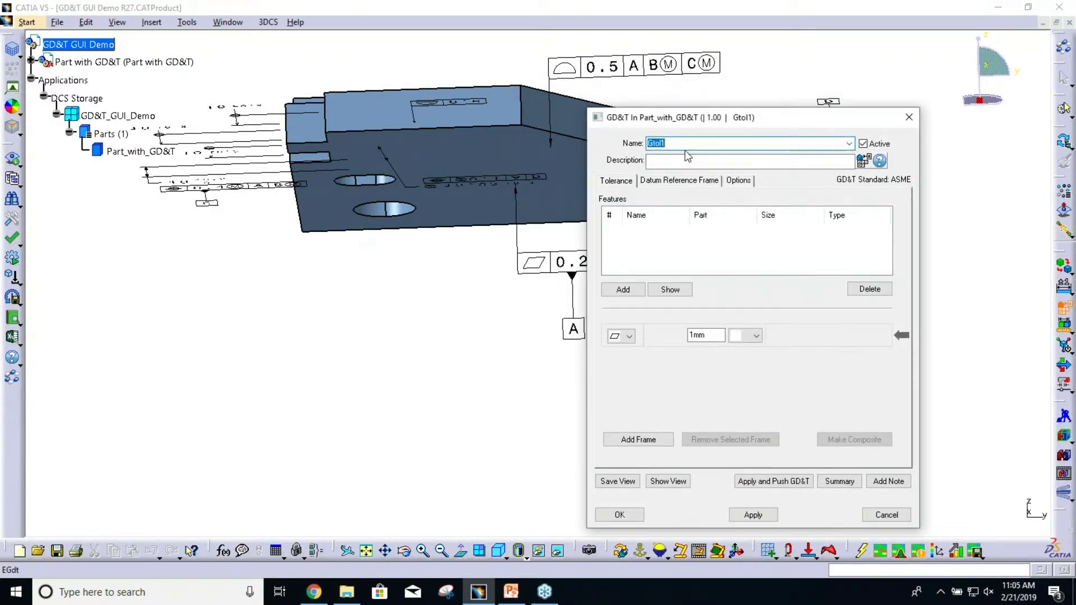
{"action": "type", "text": "Flatness A"}
{"action": "left_click", "coordinate": [624, 291]}
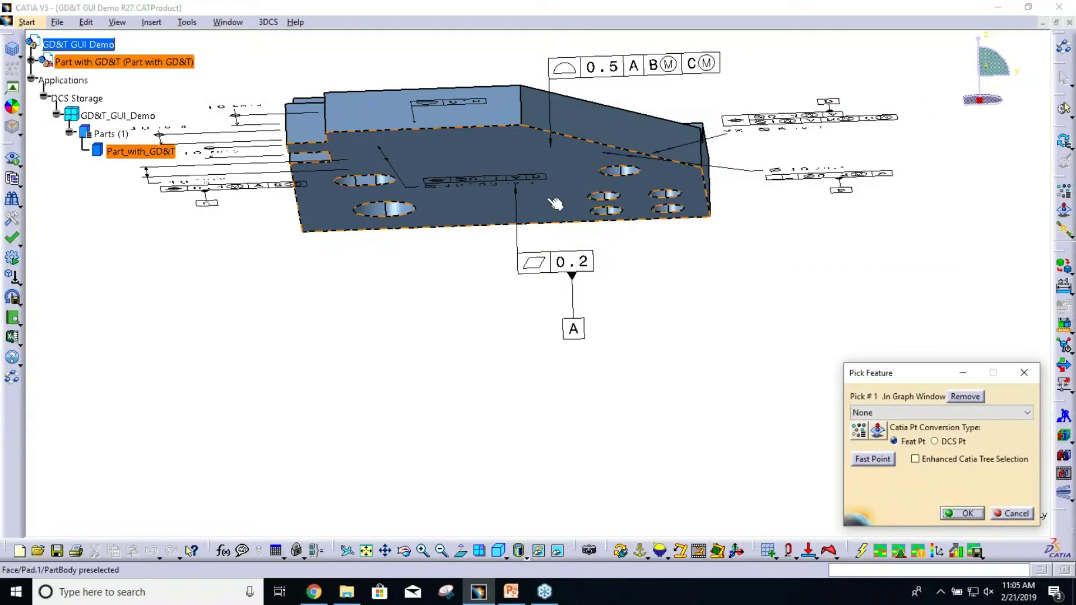
{"action": "left_click", "coordinate": [561, 203]}
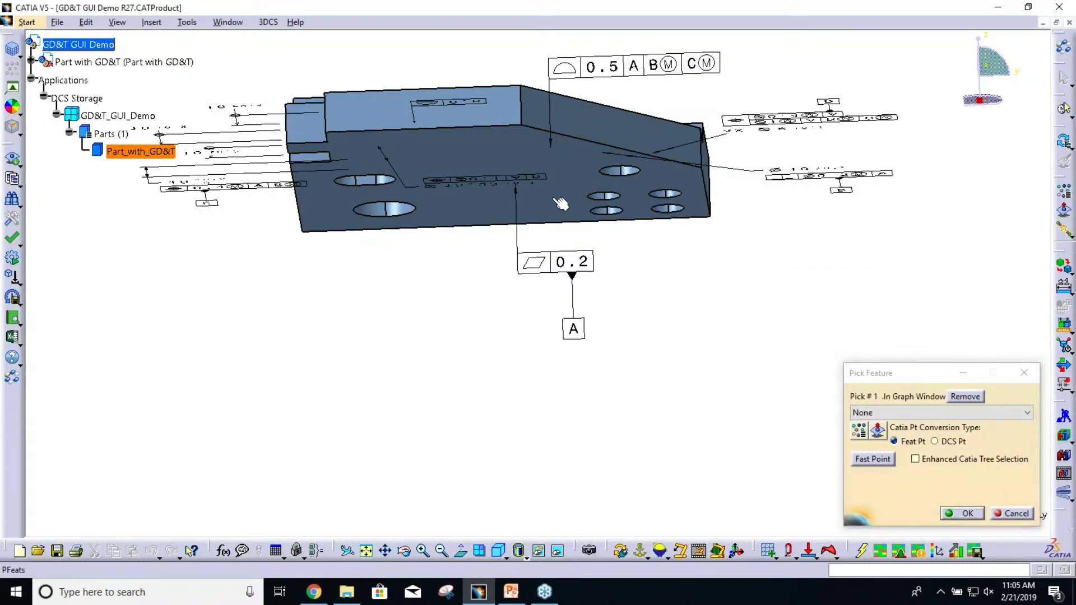
{"action": "left_click", "coordinate": [961, 514]}
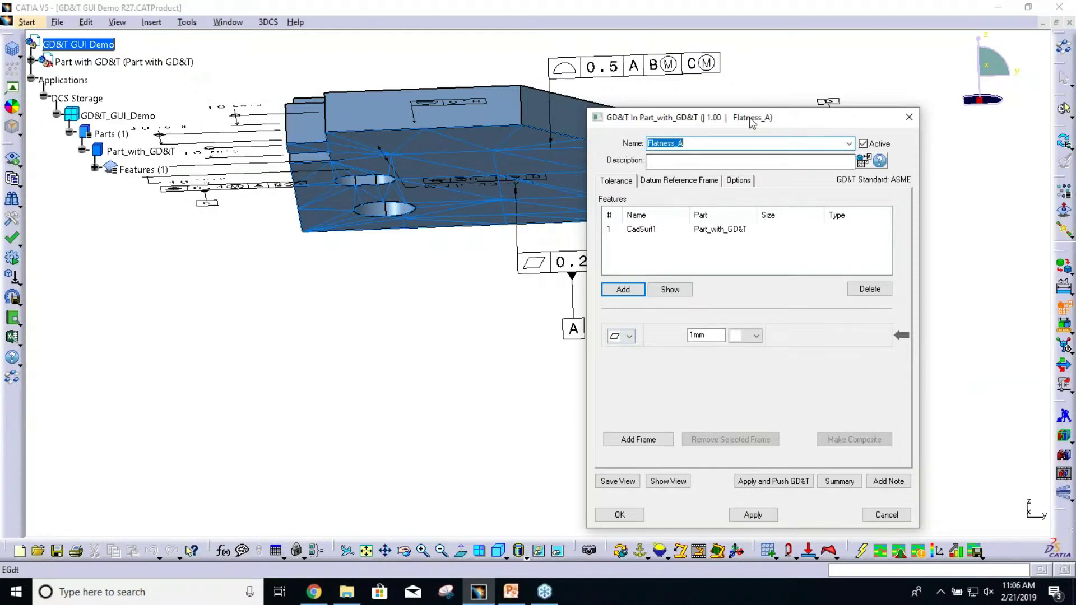
Step: Set the flatness value to 0.2 mm, accept it, and expand GD&Ts in the tree
{"action": "left_click_drag", "start_coordinate": [772, 119], "coordinate": [836, 96]}
{"action": "type", "text": "0.2"}
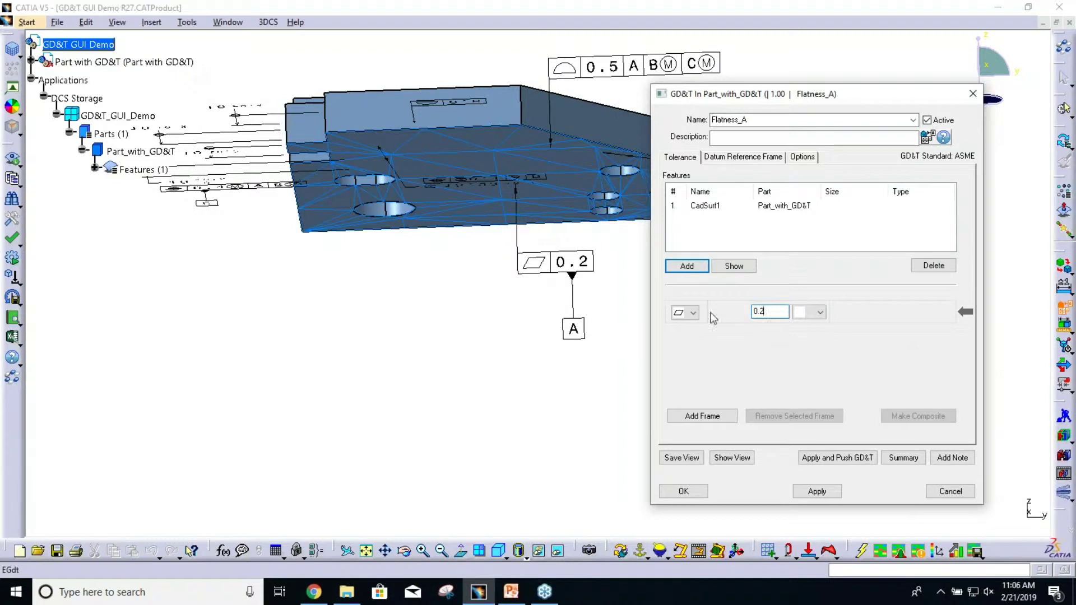
{"action": "left_click", "coordinate": [684, 491]}
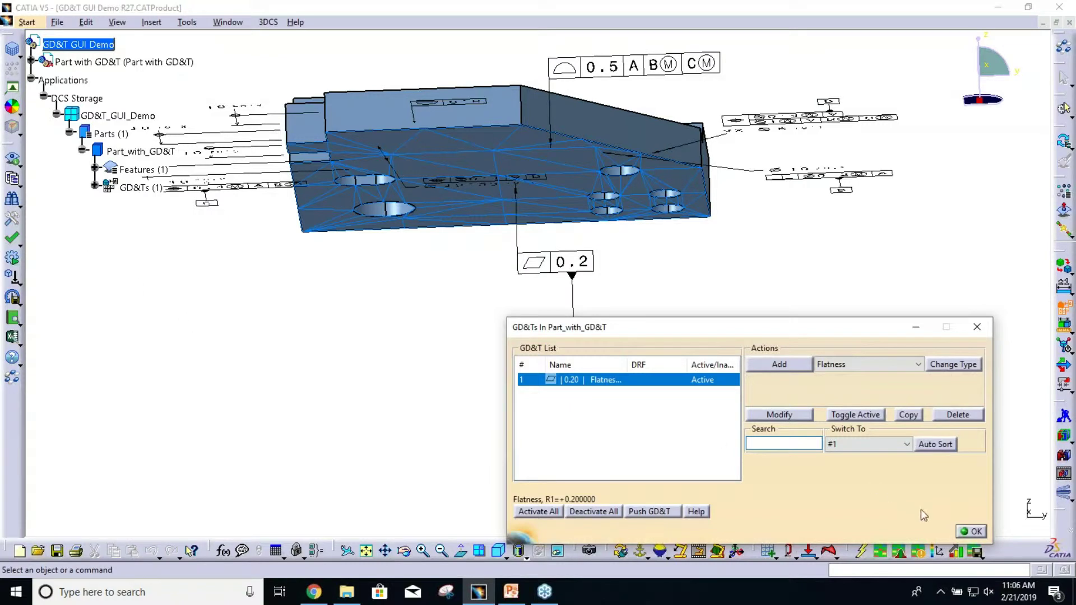
{"action": "left_click", "coordinate": [973, 531]}
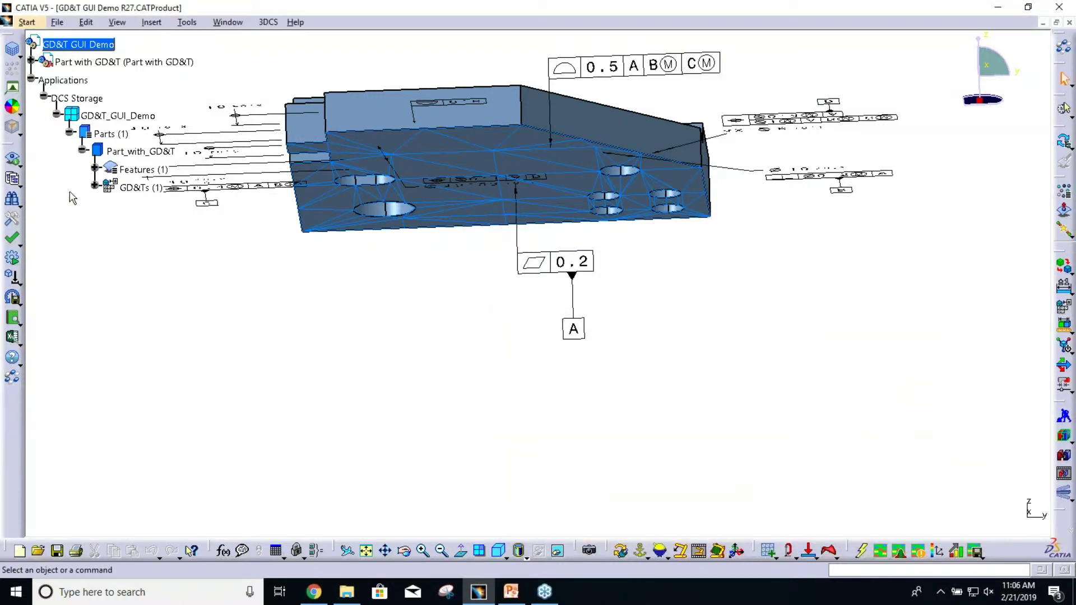
{"action": "left_click", "coordinate": [95, 186]}
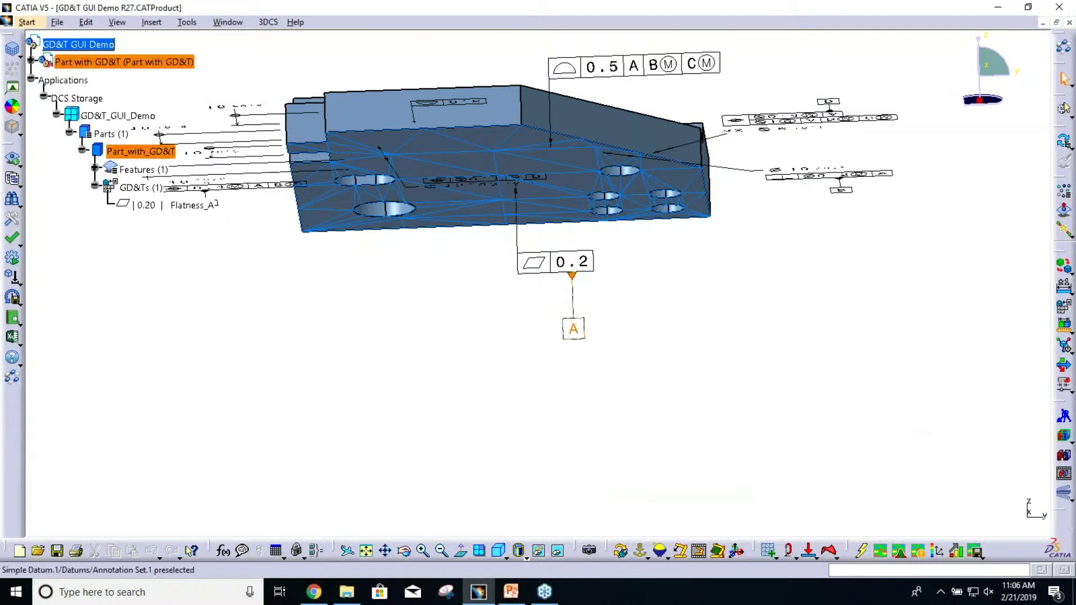
{"action": "middle_click_drag", "start_coordinate": [436, 278], "coordinate": [469, 235]}
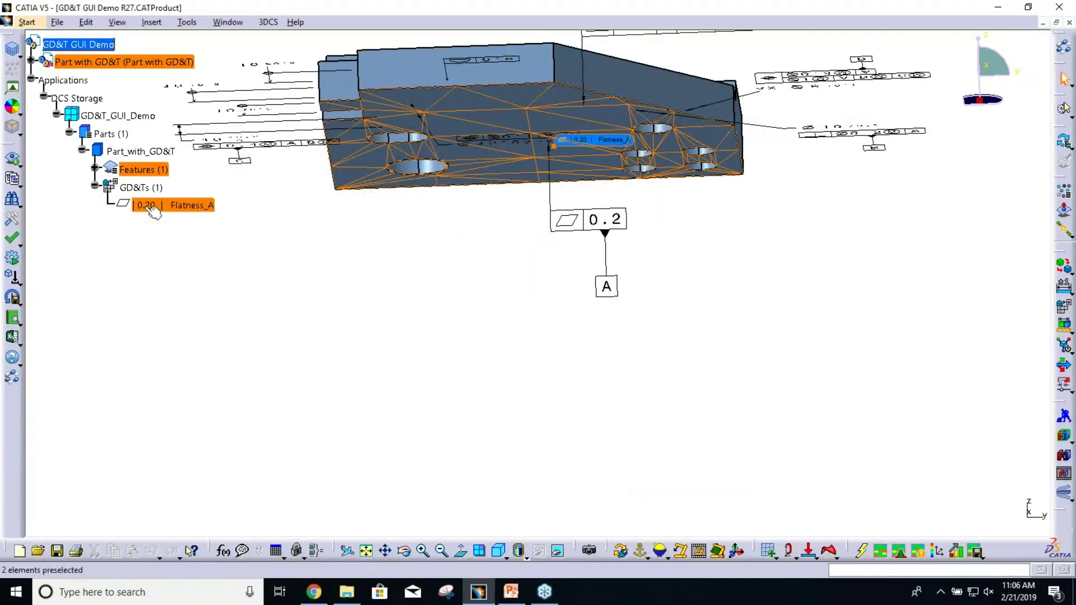
Step: Review the GD&T name format under the Alias Display tab of 3DCS Preferences, keeping the settings
{"action": "left_click", "coordinate": [12, 218]}
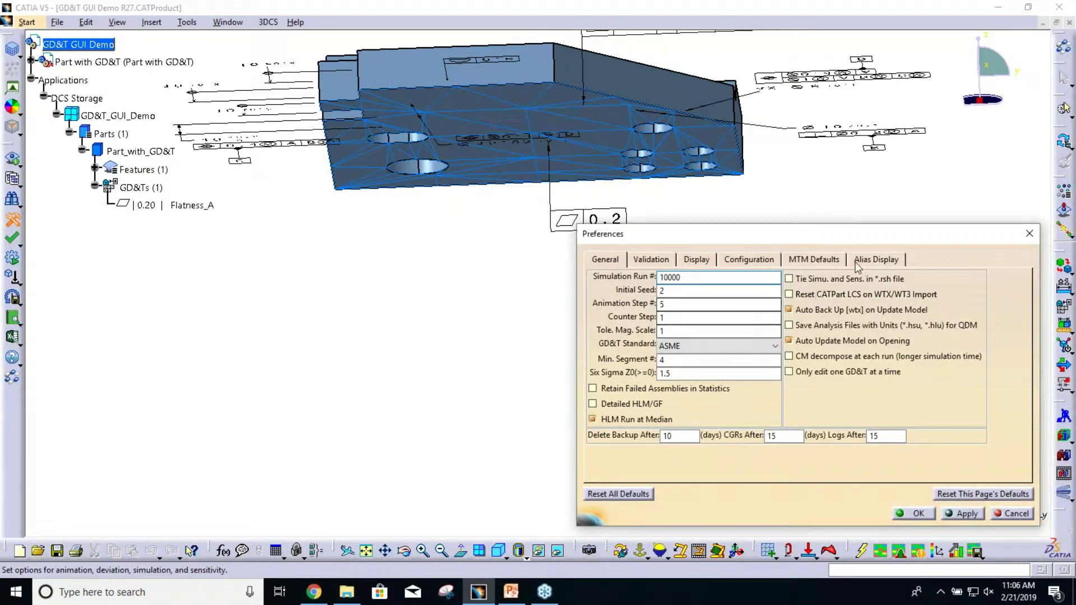
{"action": "left_click", "coordinate": [876, 259]}
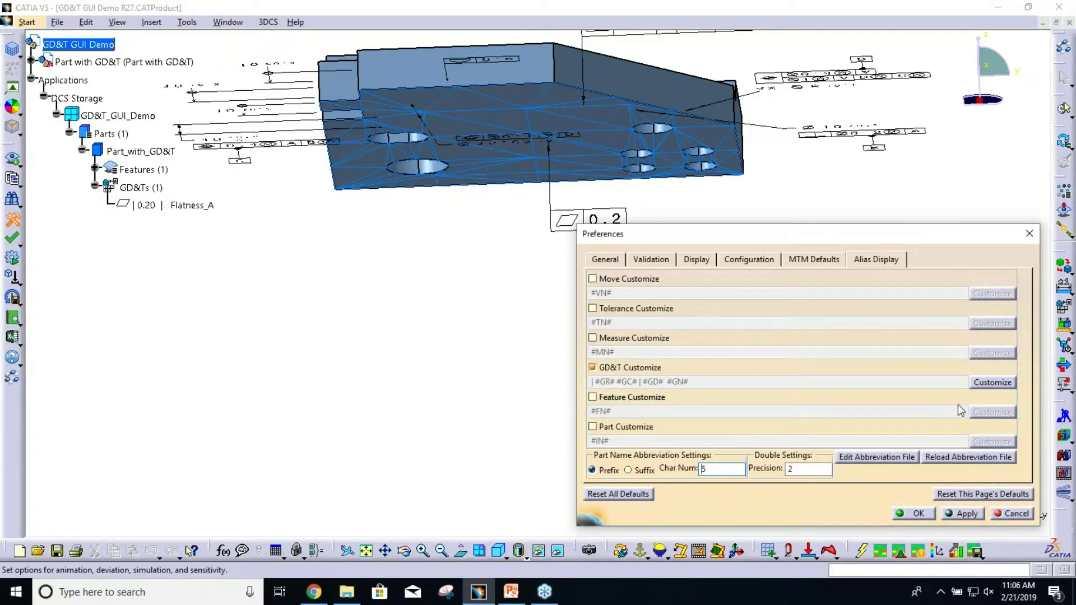
{"action": "left_click", "coordinate": [992, 382]}
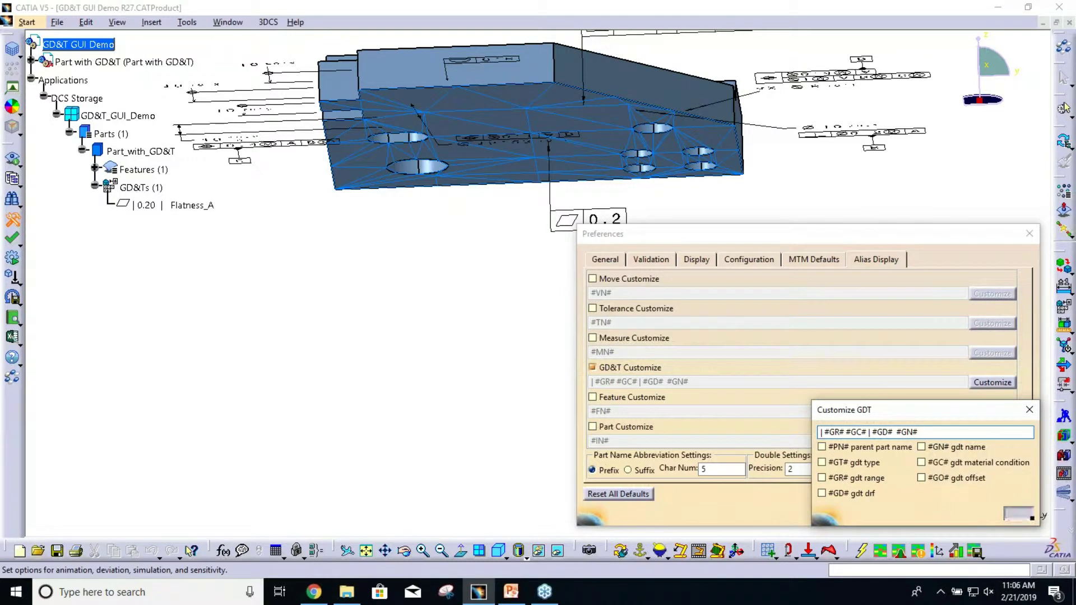
{"action": "key", "text": "Return"}
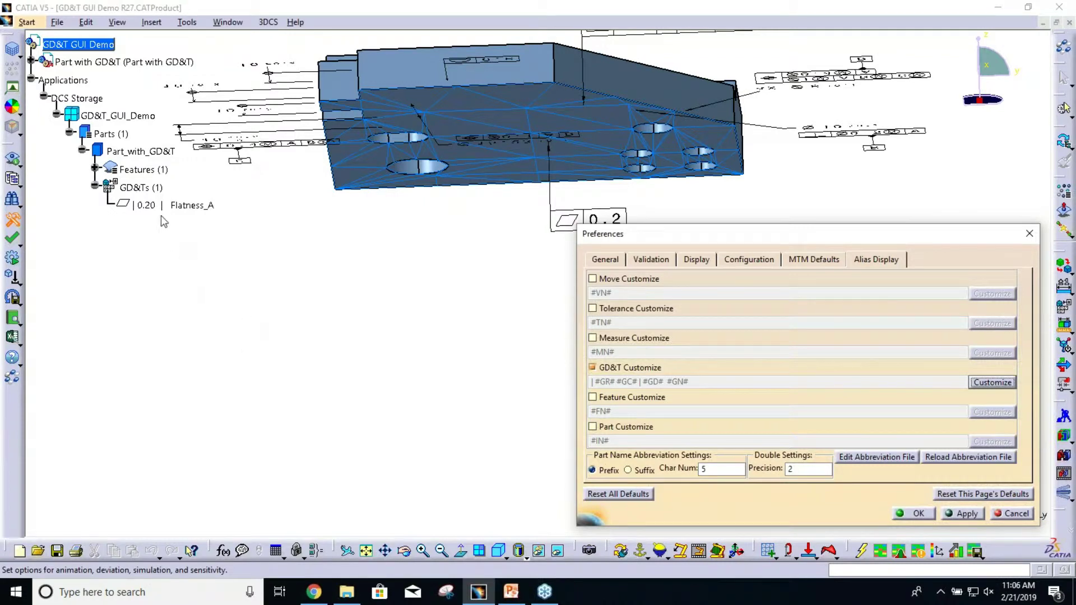
{"action": "left_click", "coordinate": [914, 514]}
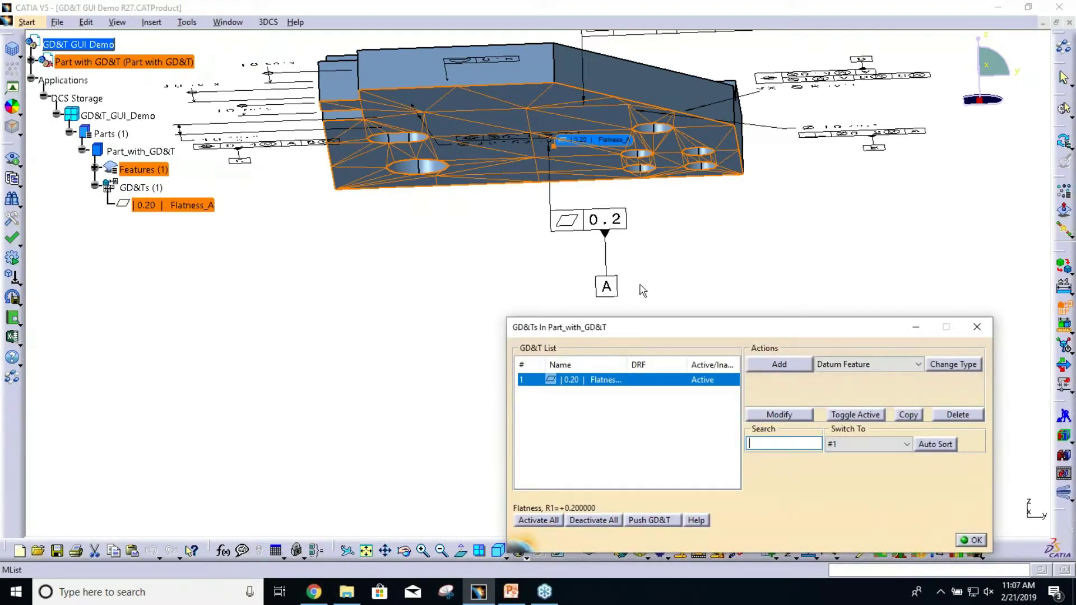
Step: Add datum feature A defined by the bottom surface CadSurf1
{"action": "left_click", "coordinate": [810, 370]}
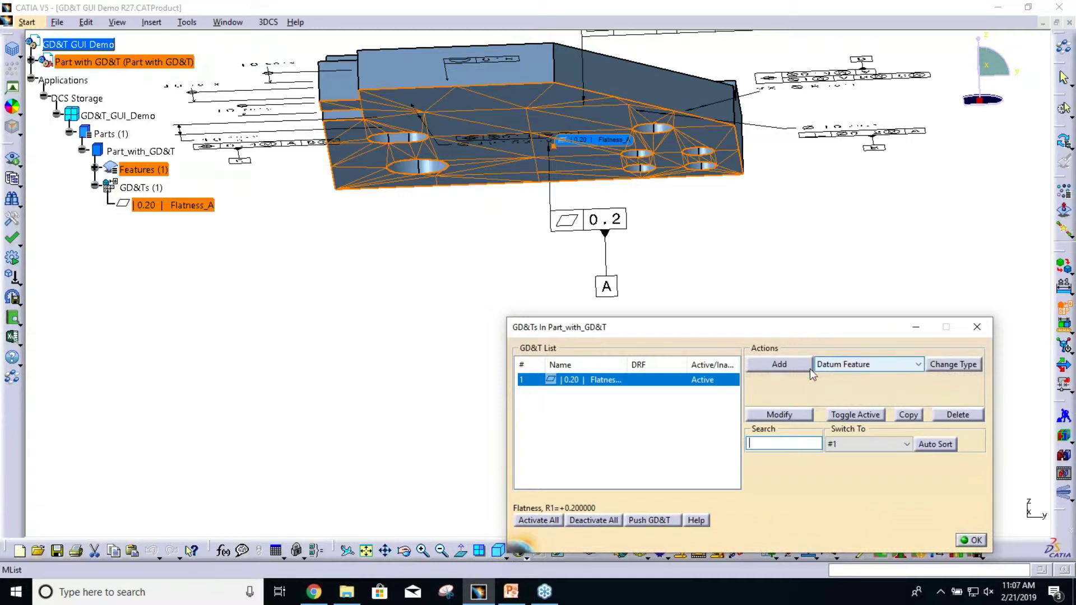
{"action": "left_click", "coordinate": [807, 370]}
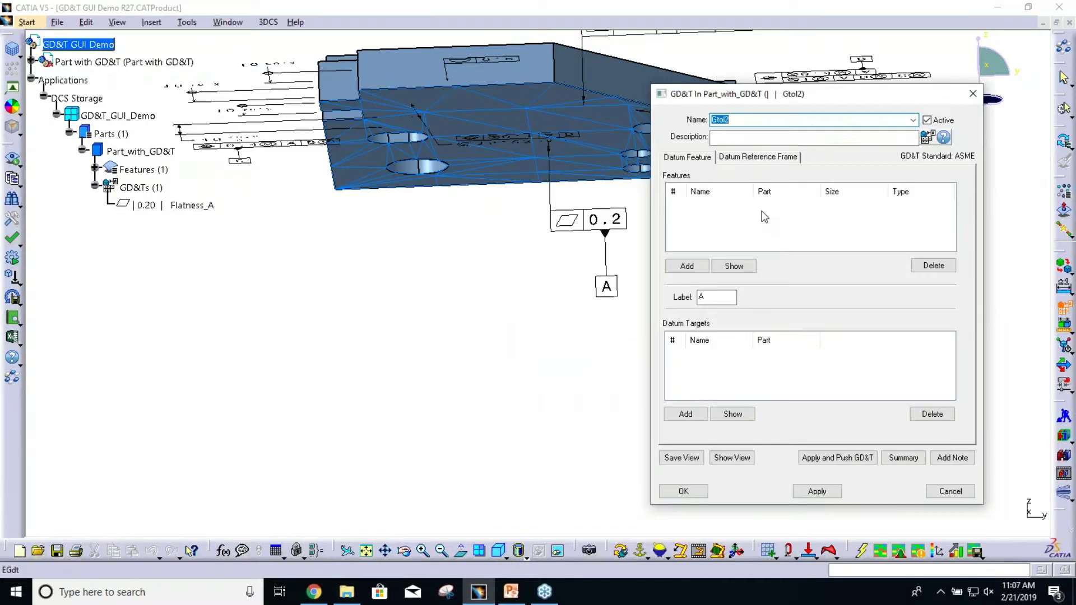
{"action": "type", "text": "A"}
{"action": "left_click", "coordinate": [675, 266]}
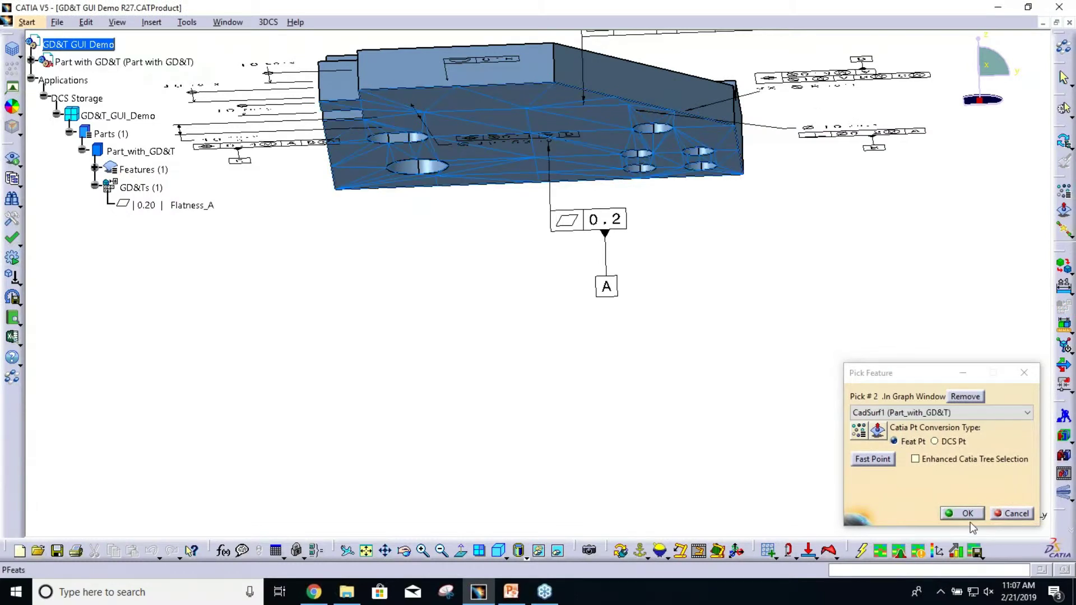
{"action": "left_click", "coordinate": [966, 515]}
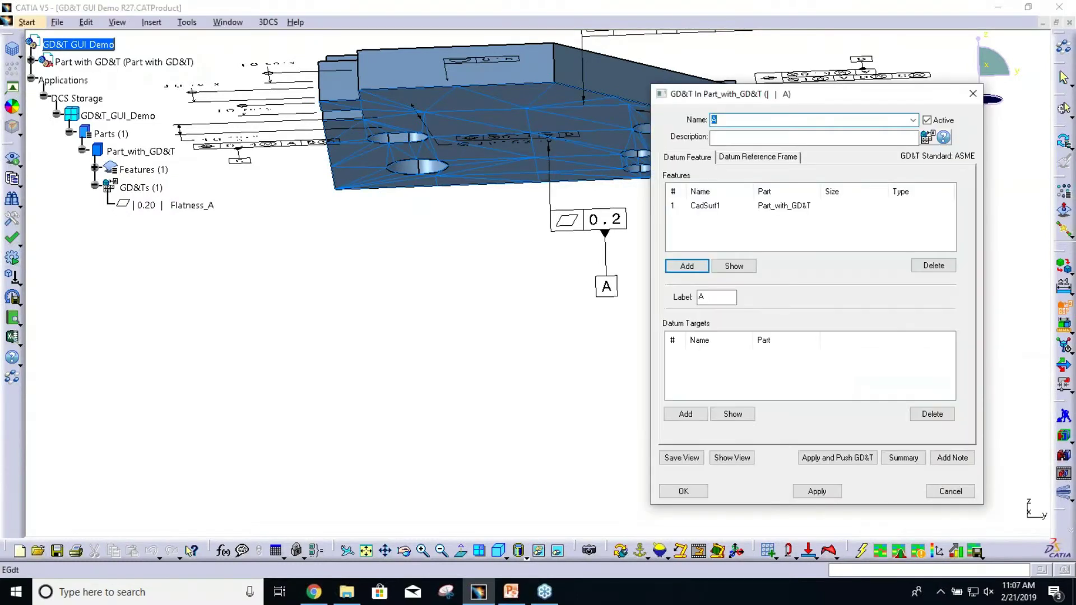
{"action": "left_click", "coordinate": [683, 492]}
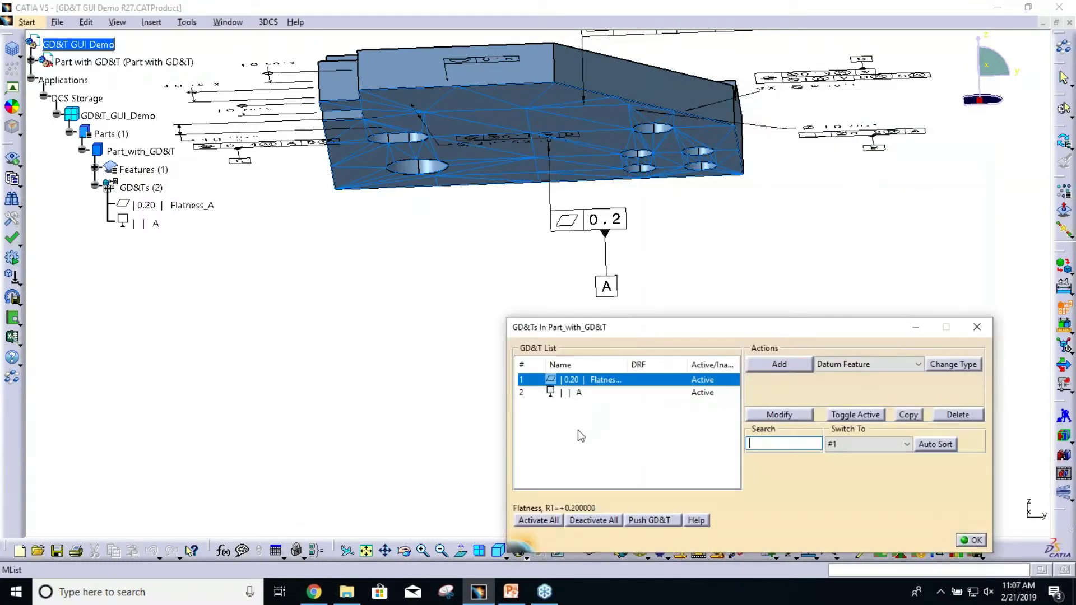
Step: Create the Size_B size tolerance on the 10 mm hole CadSurf2, keeping ±0.1 mm symmetric
{"action": "left_click", "coordinate": [761, 273]}
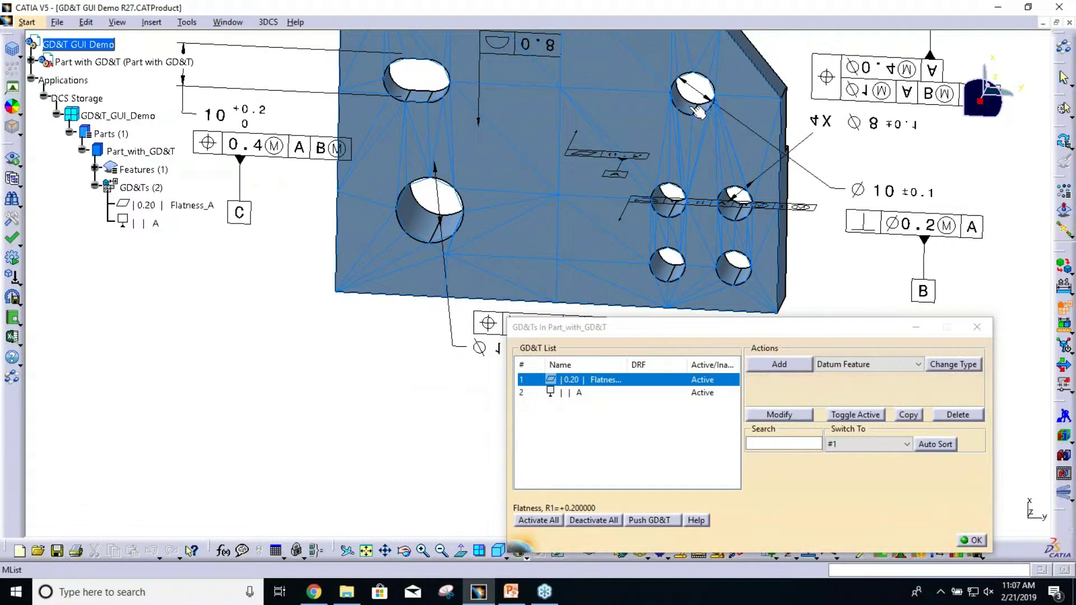
{"action": "left_click", "coordinate": [847, 363]}
{"action": "left_click", "coordinate": [843, 386]}
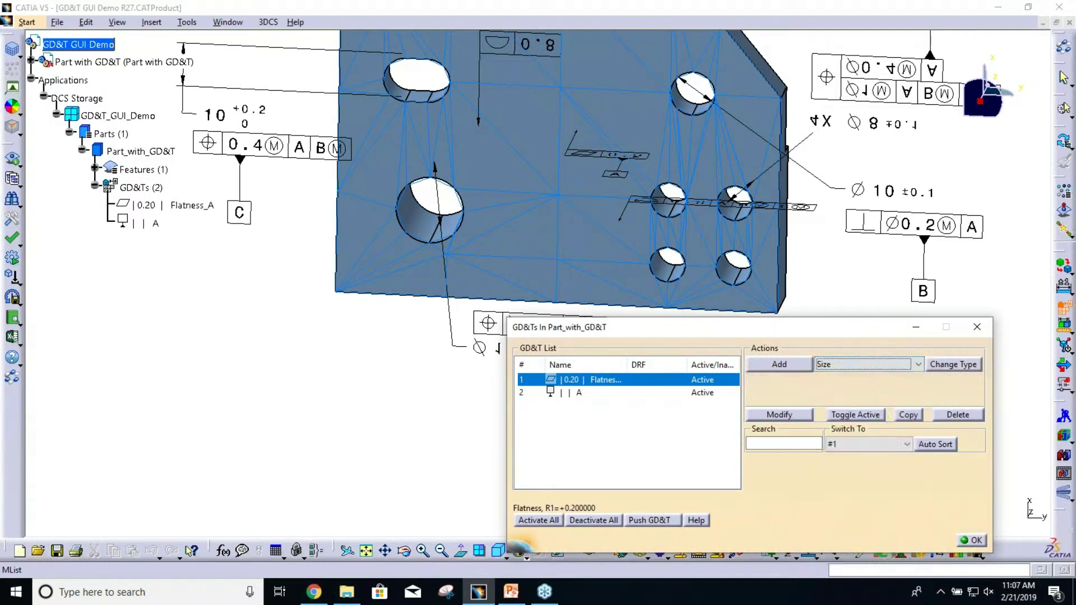
{"action": "left_click", "coordinate": [799, 366]}
{"action": "type", "text": "Size B"}
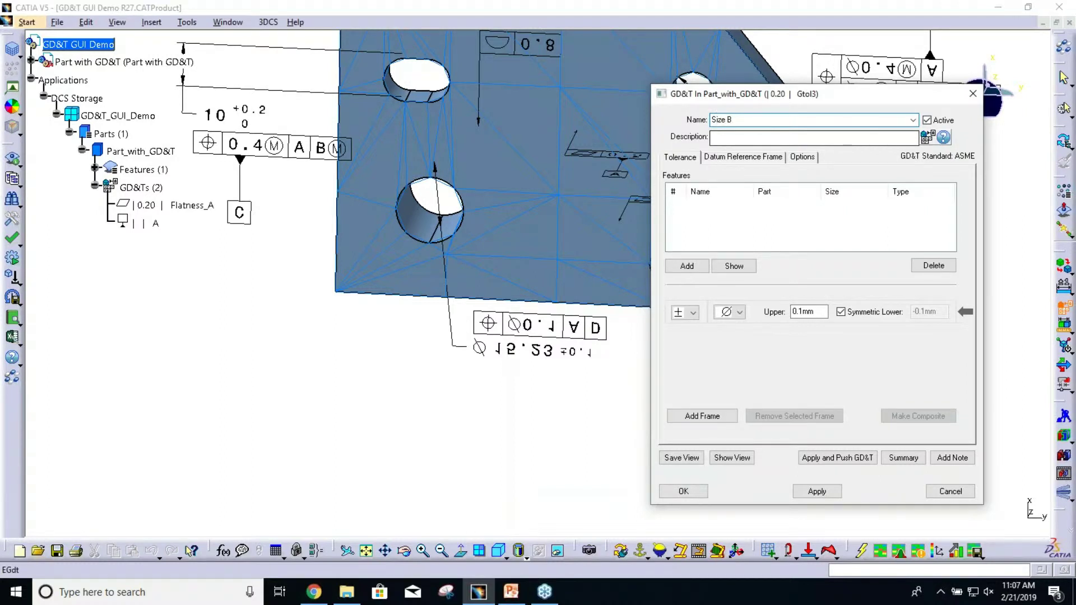
{"action": "left_click", "coordinate": [688, 267]}
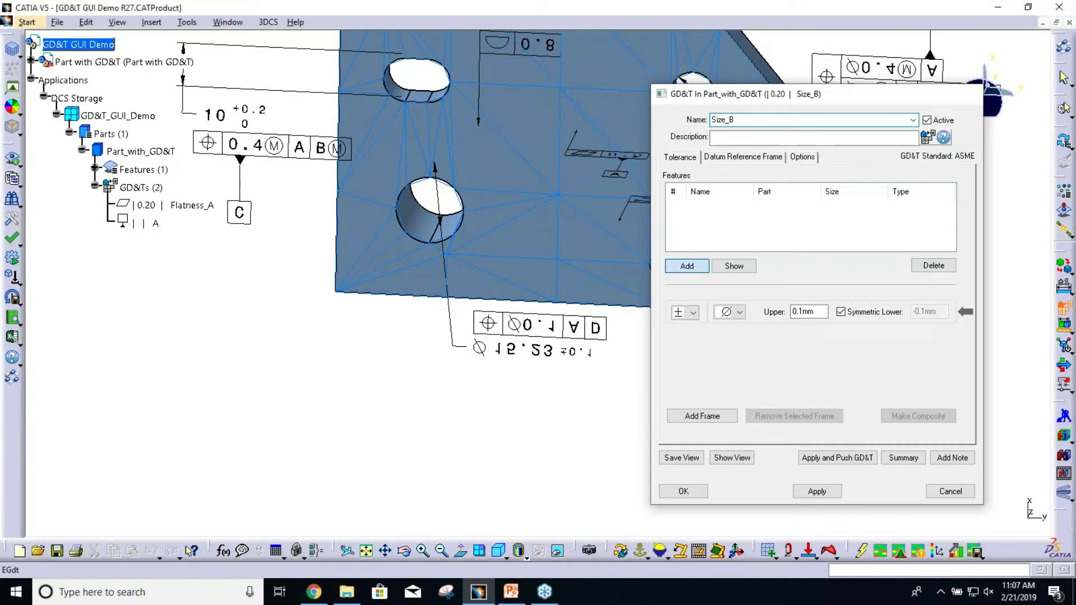
{"action": "left_click", "coordinate": [691, 95]}
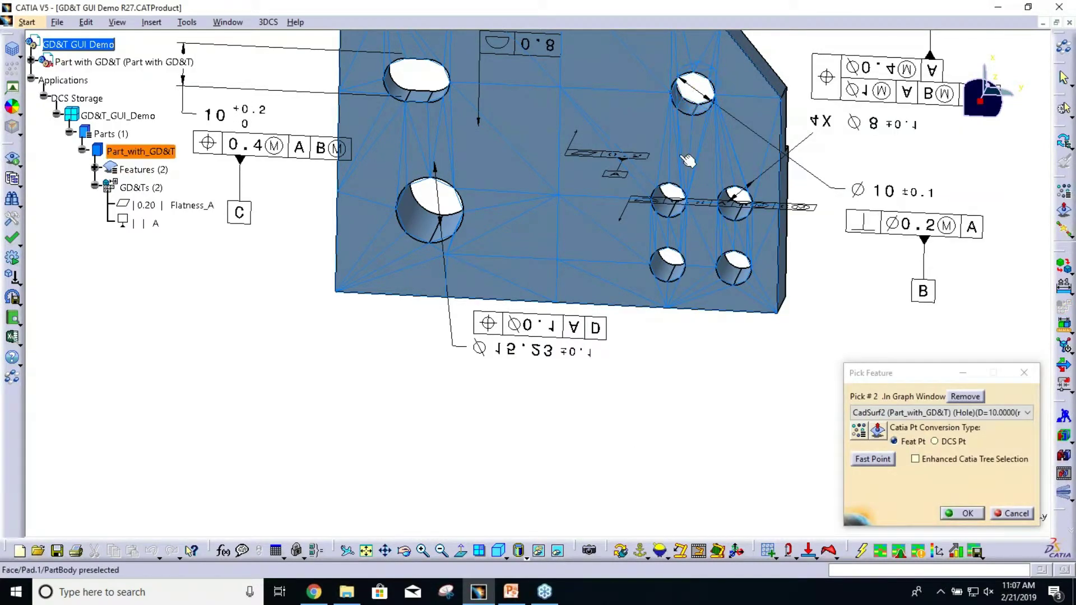
{"action": "left_click", "coordinate": [962, 514]}
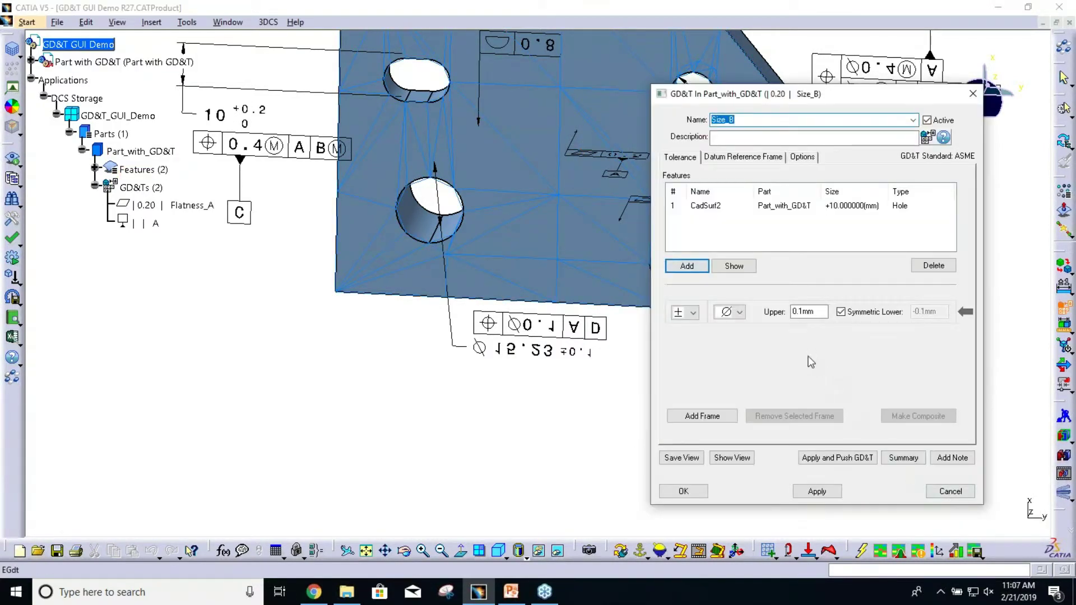
{"action": "left_click_drag", "start_coordinate": [768, 99], "coordinate": [545, 98]}
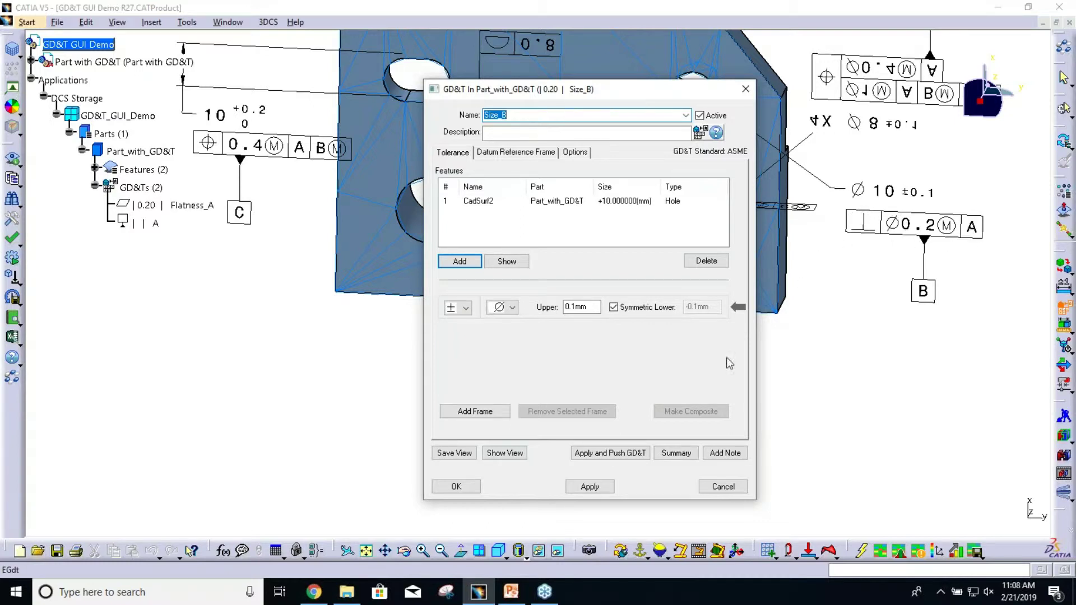
Step: Add a second frame to the hole: perpendicularity with a Ø0.2 mm tolerance zone
{"action": "left_click", "coordinate": [494, 413]}
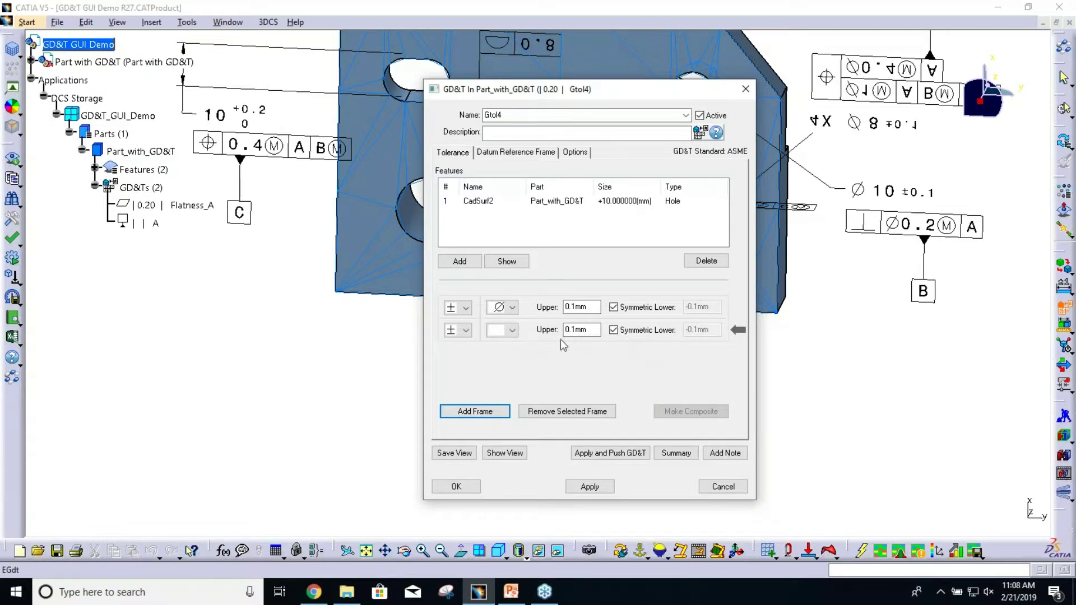
{"action": "left_click", "coordinate": [466, 330]}
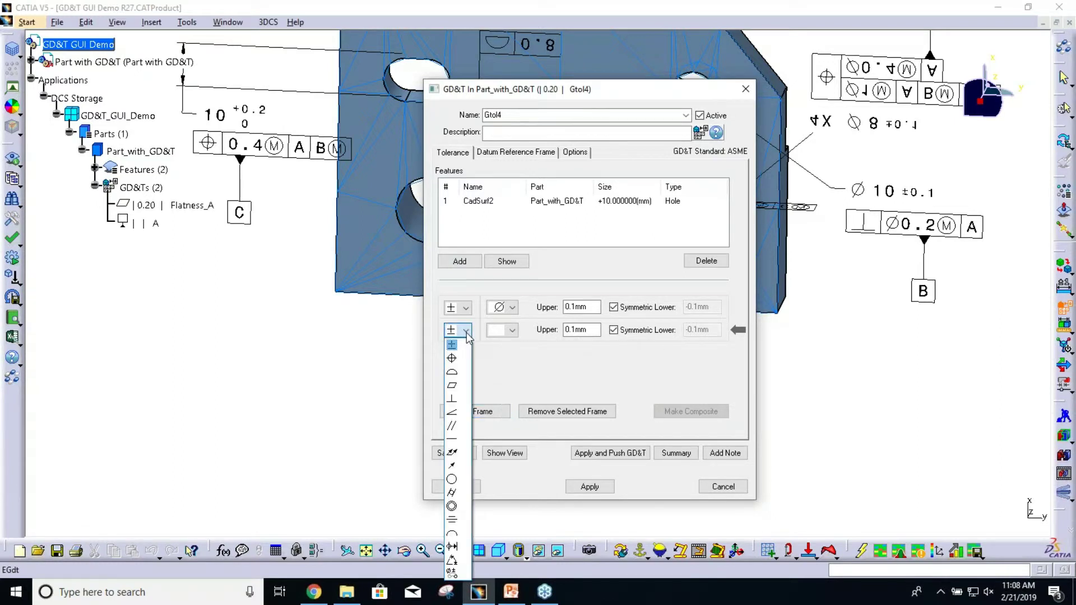
{"action": "left_click", "coordinate": [460, 398]}
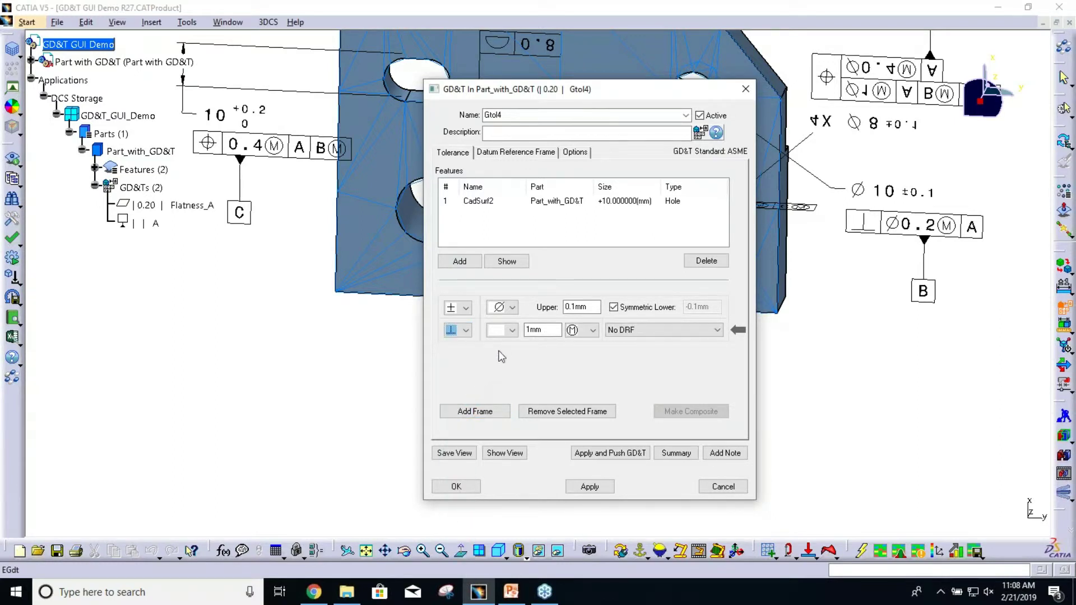
{"action": "left_click", "coordinate": [507, 330]}
{"action": "double_click", "coordinate": [528, 330]}
{"action": "type", "text": "0.2"}
{"action": "left_click", "coordinate": [678, 331]}
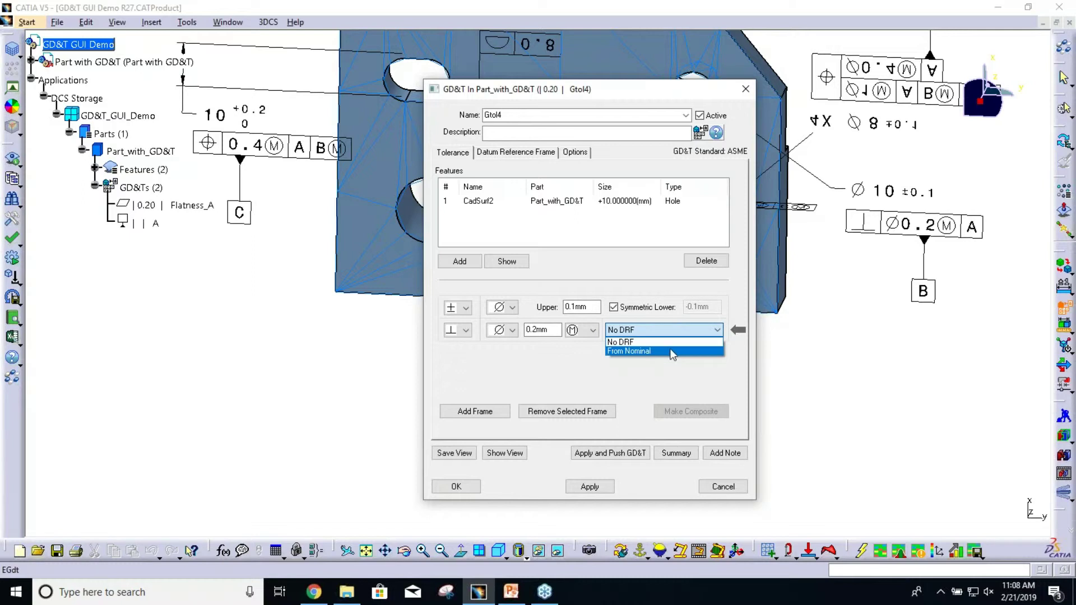
Step: Build datum reference frame 1 with datum A as the primary datum
{"action": "left_click", "coordinate": [627, 368]}
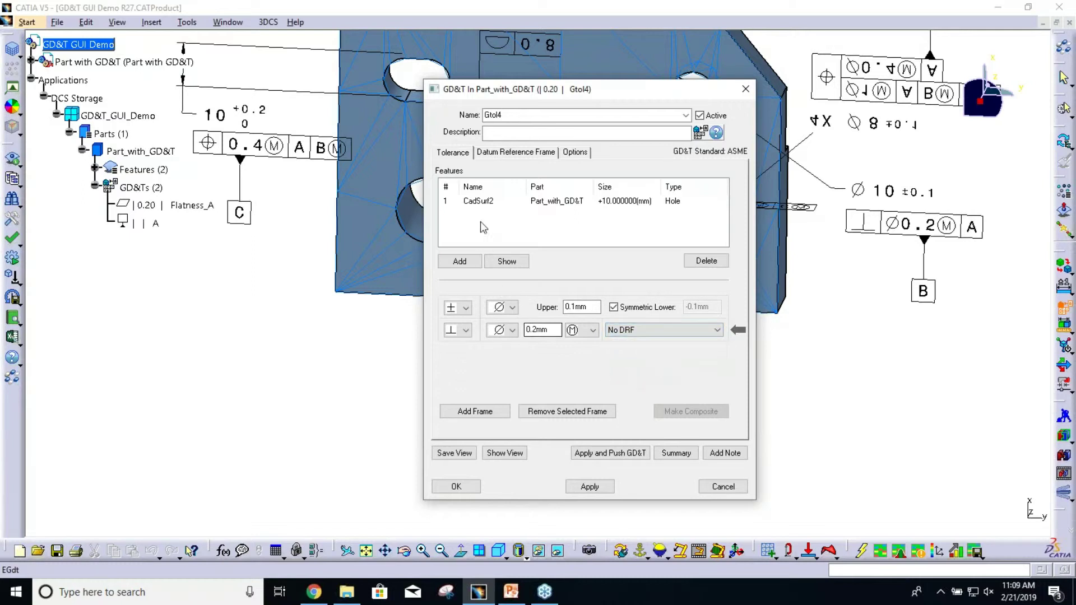
{"action": "left_click", "coordinate": [504, 152]}
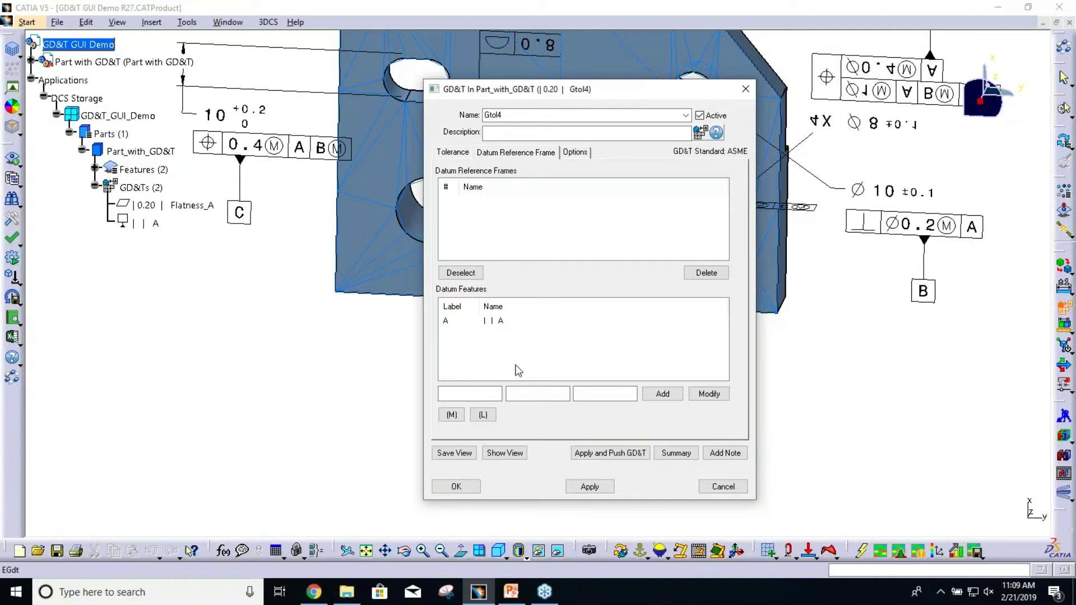
{"action": "left_click", "coordinate": [452, 324]}
{"action": "left_click", "coordinate": [447, 394]}
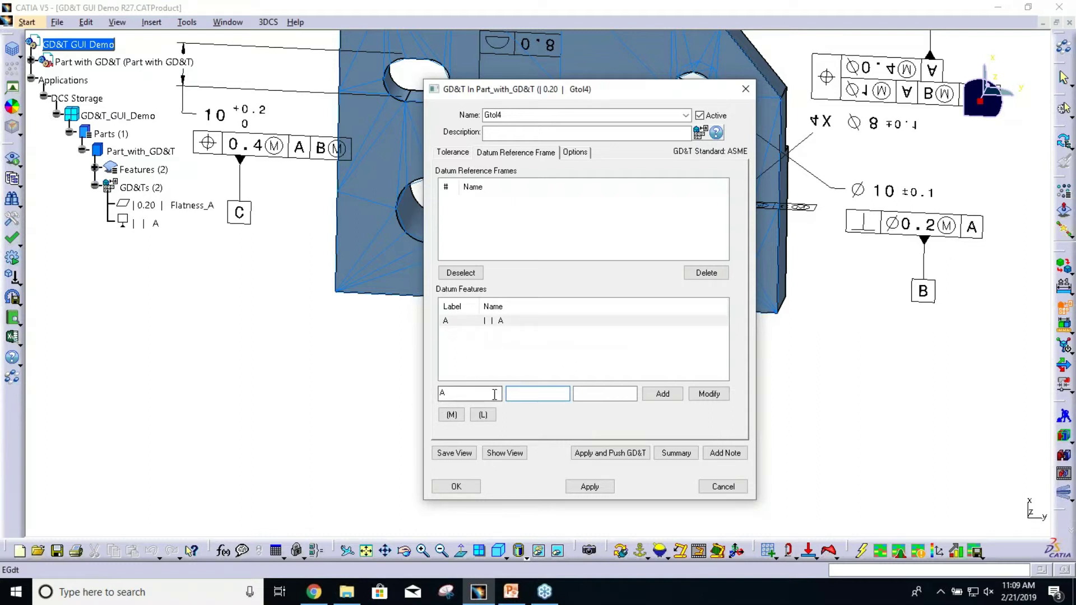
{"action": "left_click", "coordinate": [659, 394]}
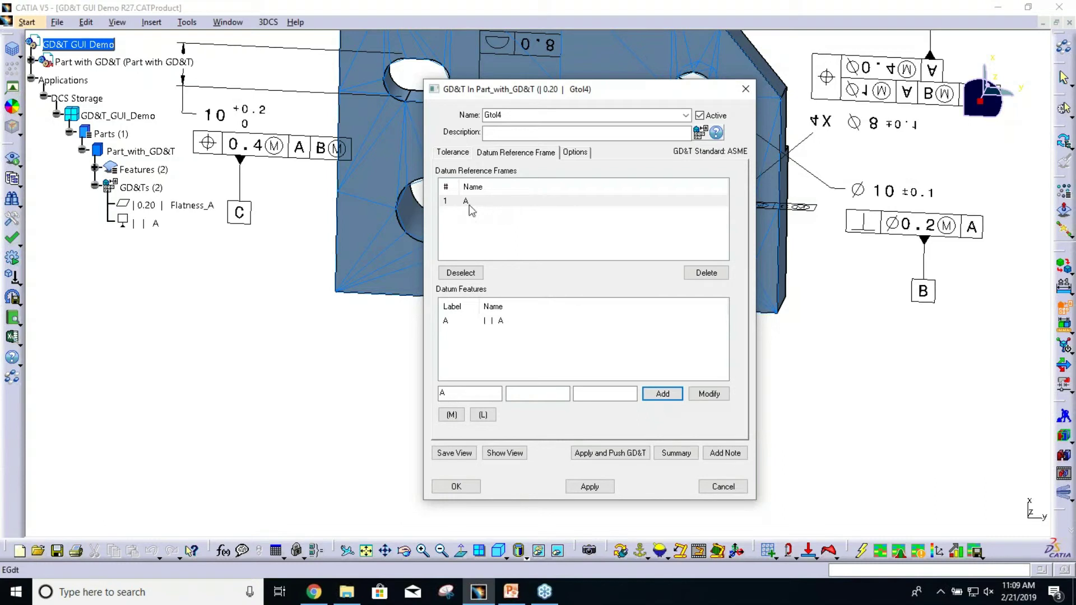
Step: Reference the perpendicularity to datum A, rename it Perpendicularity_B, and apply
{"action": "left_click", "coordinate": [458, 157]}
{"action": "left_click", "coordinate": [634, 332]}
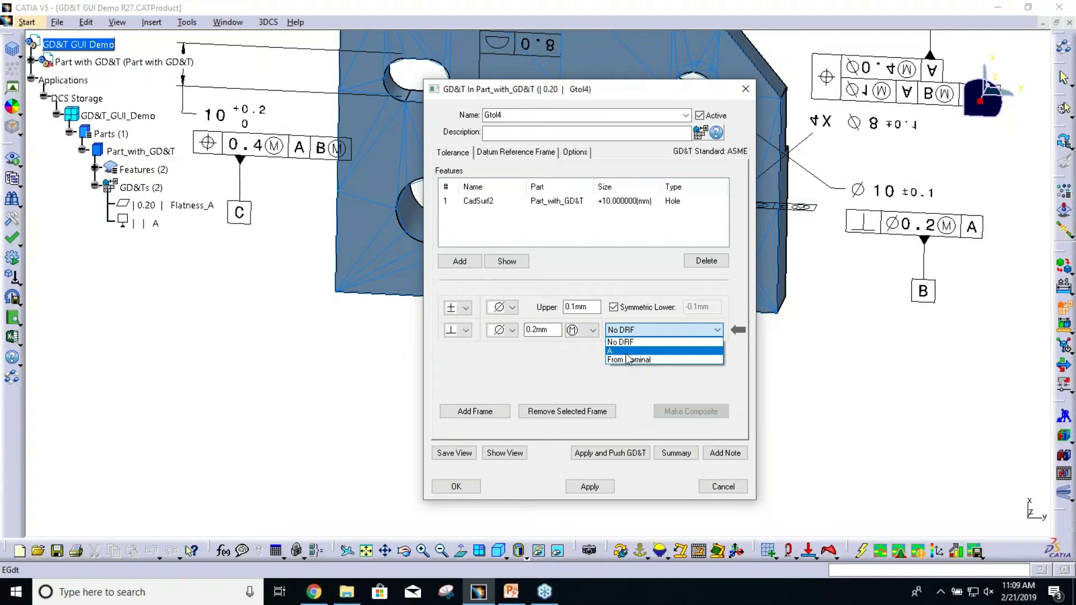
{"action": "left_click", "coordinate": [625, 352]}
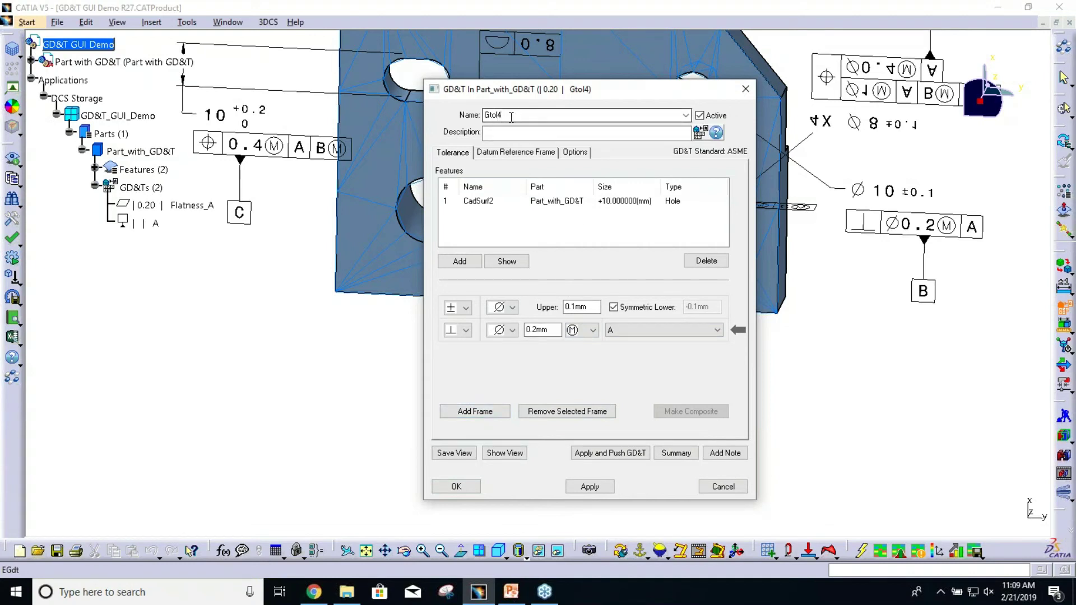
{"action": "left_click_drag", "start_coordinate": [511, 114], "coordinate": [454, 116]}
{"action": "type", "text": "Perpendicularity B"}
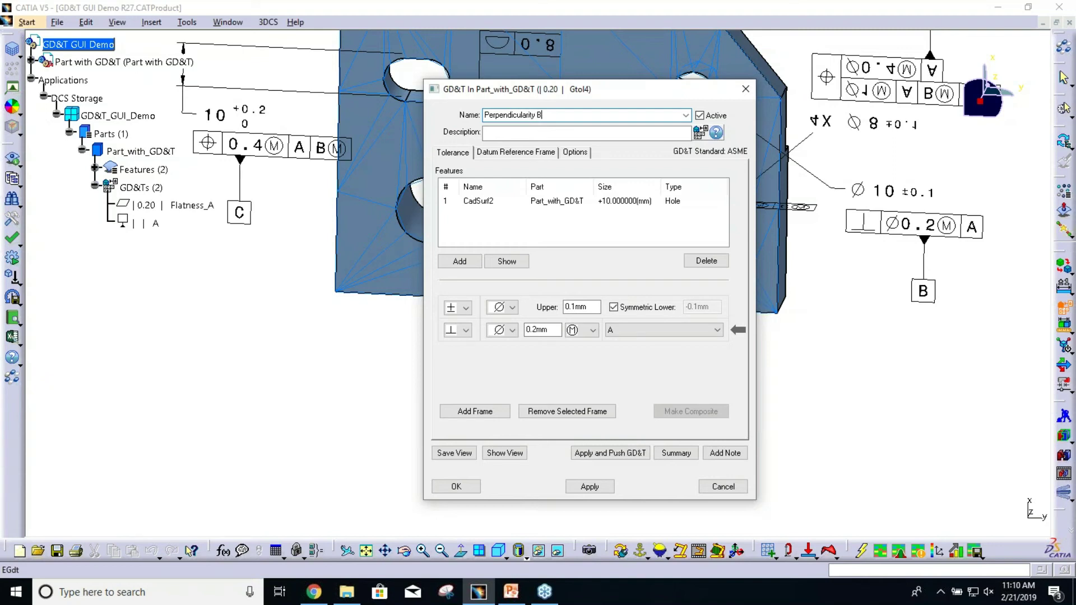
{"action": "left_click", "coordinate": [589, 486]}
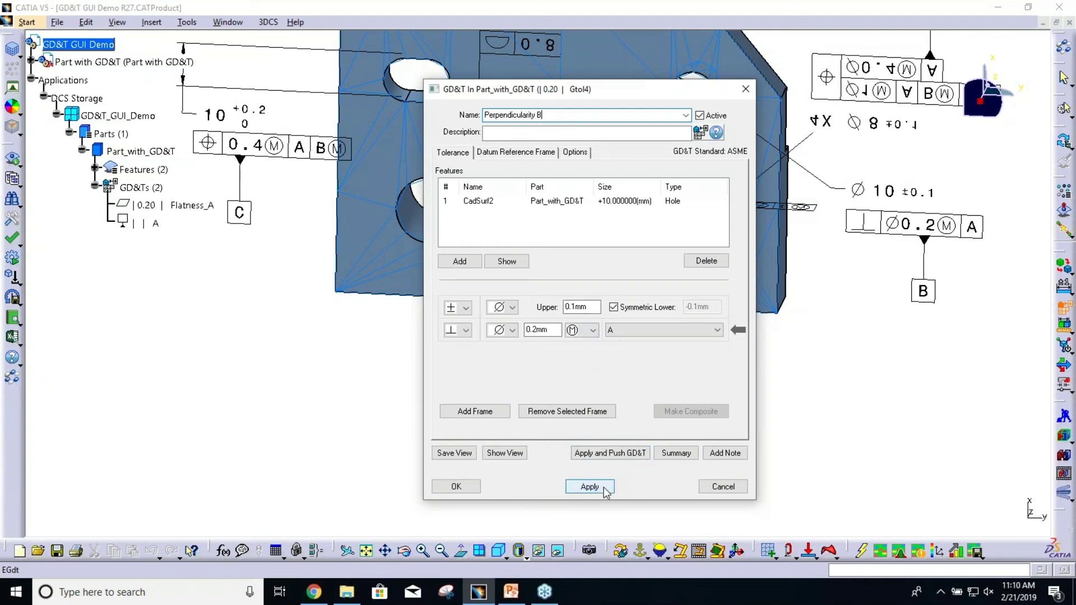
Step: Check Size_B and Perpendicularity_B in the Name list, ending on Perpendicularity_B
{"action": "left_click", "coordinate": [686, 115]}
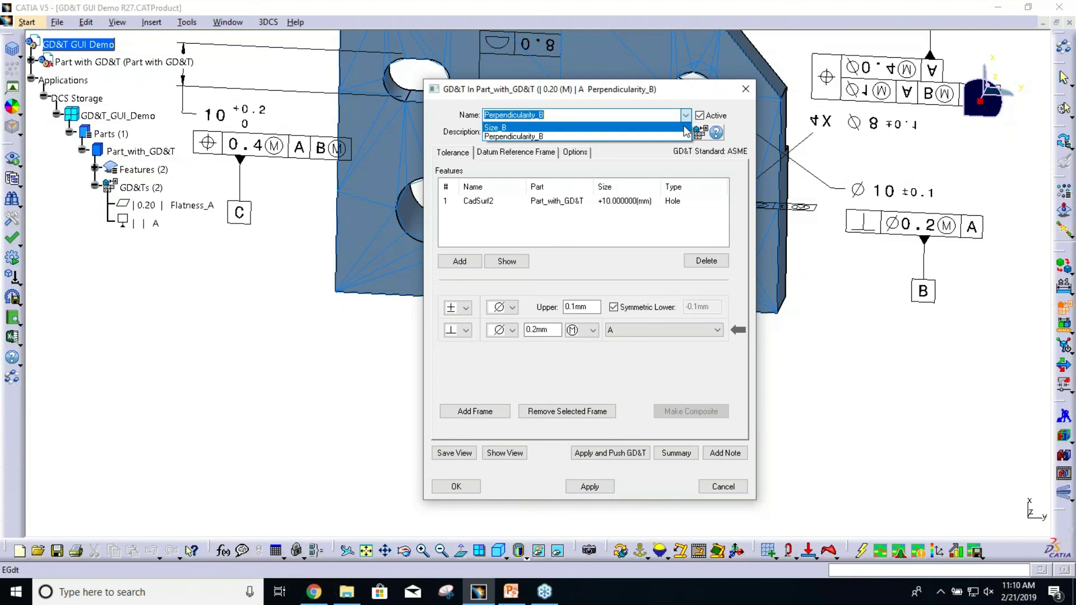
{"action": "left_click", "coordinate": [685, 128]}
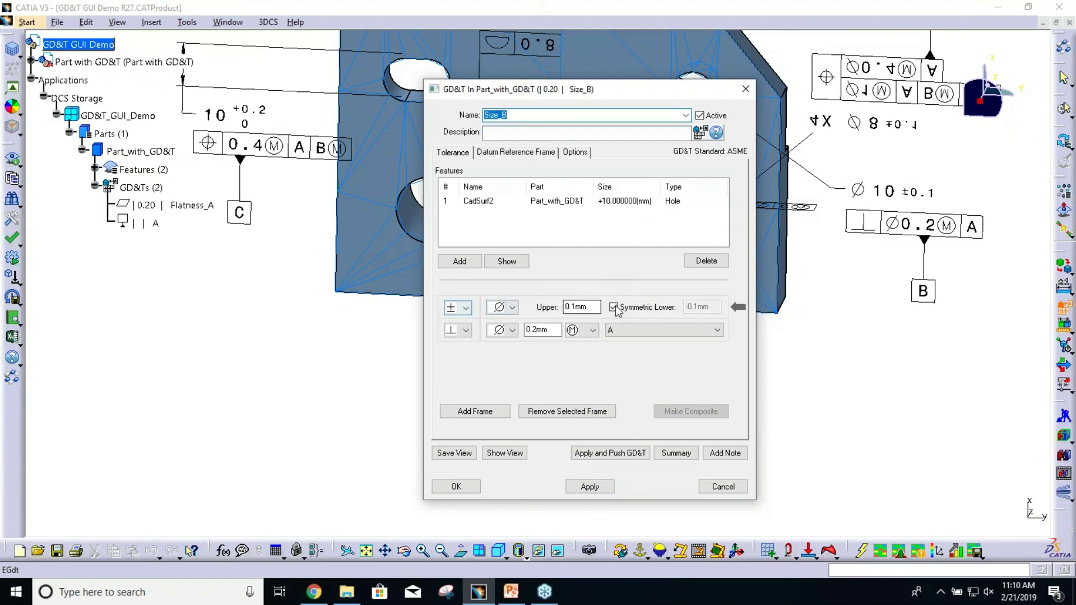
{"action": "left_click", "coordinate": [685, 115]}
{"action": "left_click", "coordinate": [673, 136]}
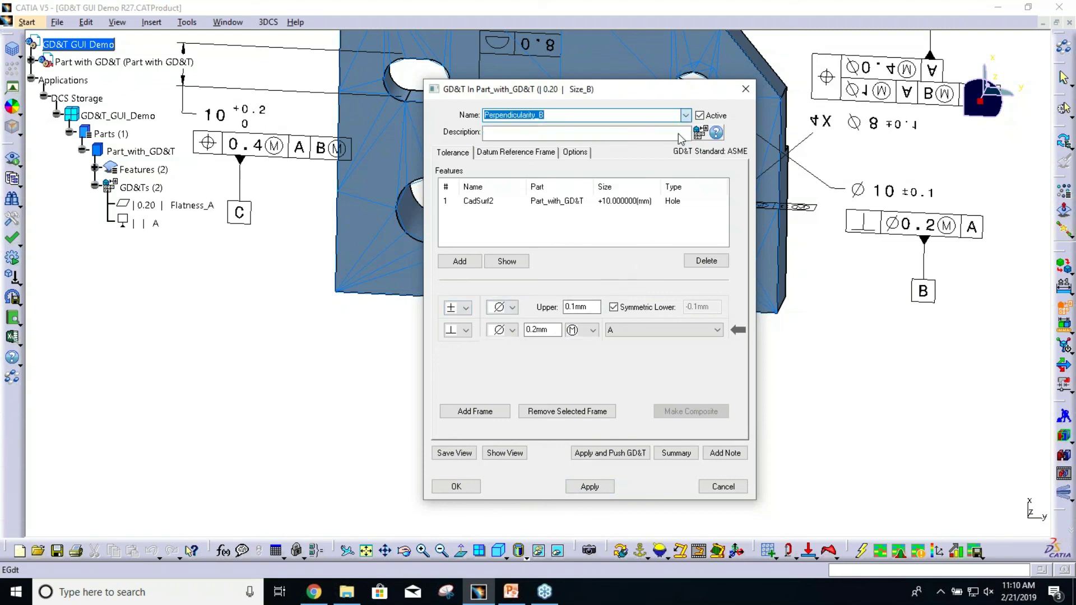